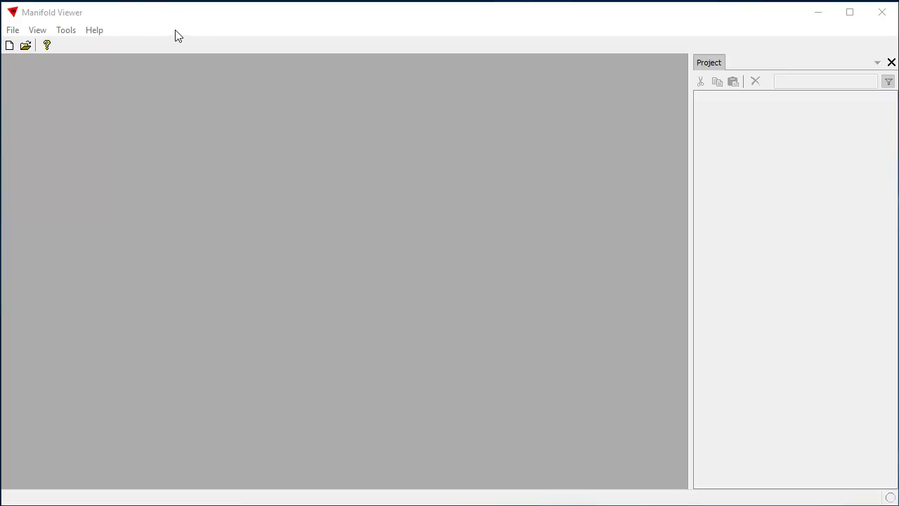
# Step: Open the ArcGIS_REST_Servers.map project from the data folder
pyautogui.click(13, 30)
pyautogui.click(34, 61)
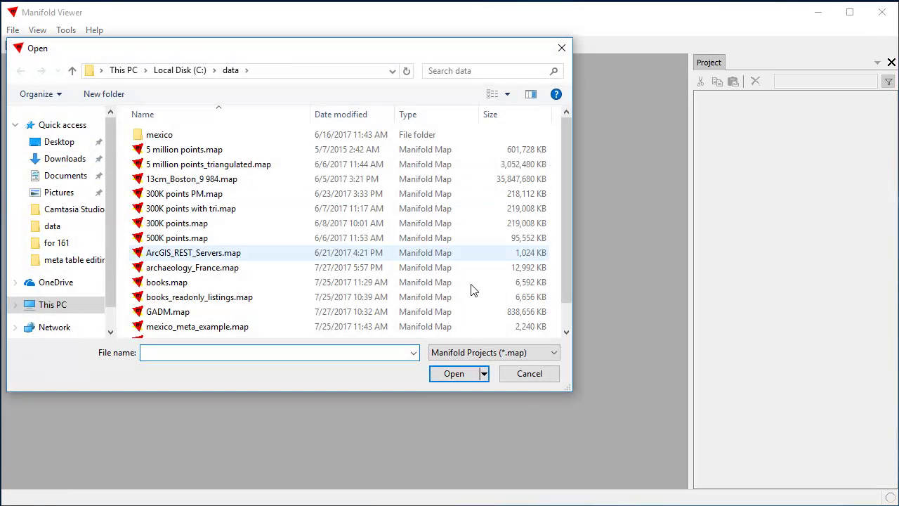
pyautogui.click(205, 253)
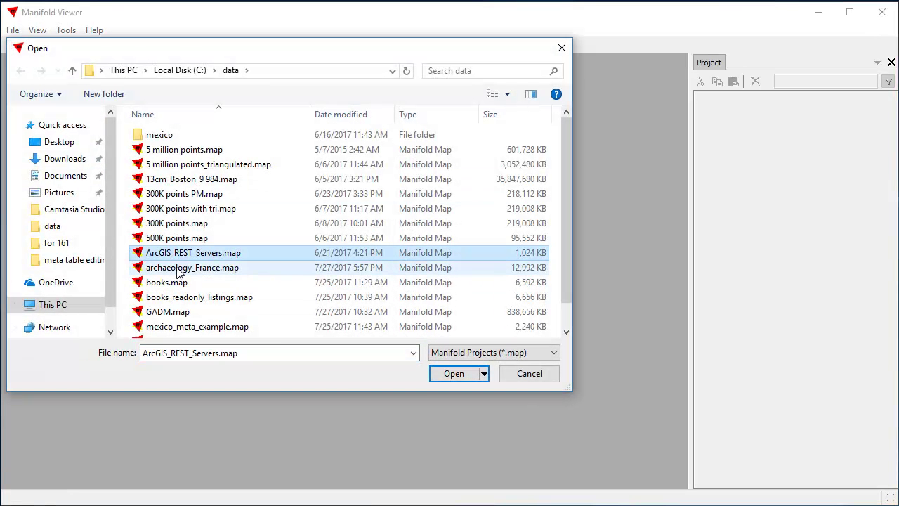
pyautogui.click(452, 375)
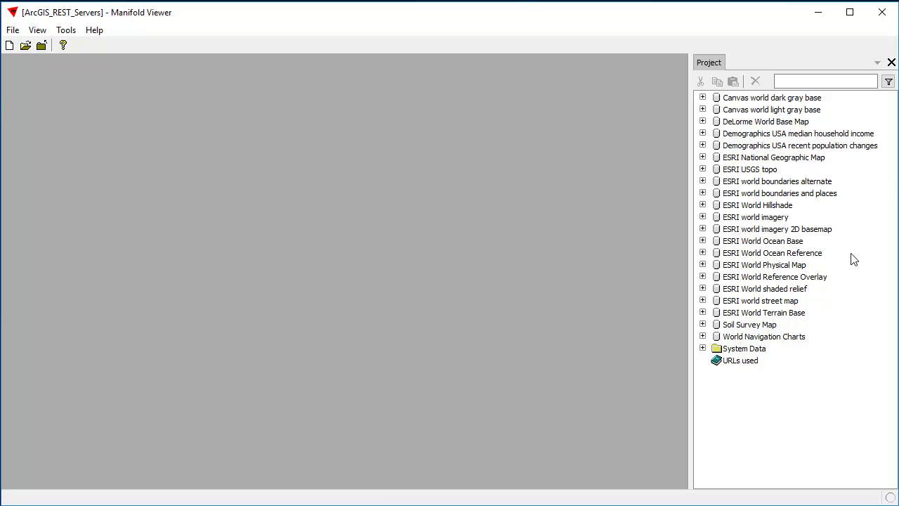
# Step: Expand both Canvas world gray base servers and open the dark gray Layers Image
pyautogui.click(703, 98)
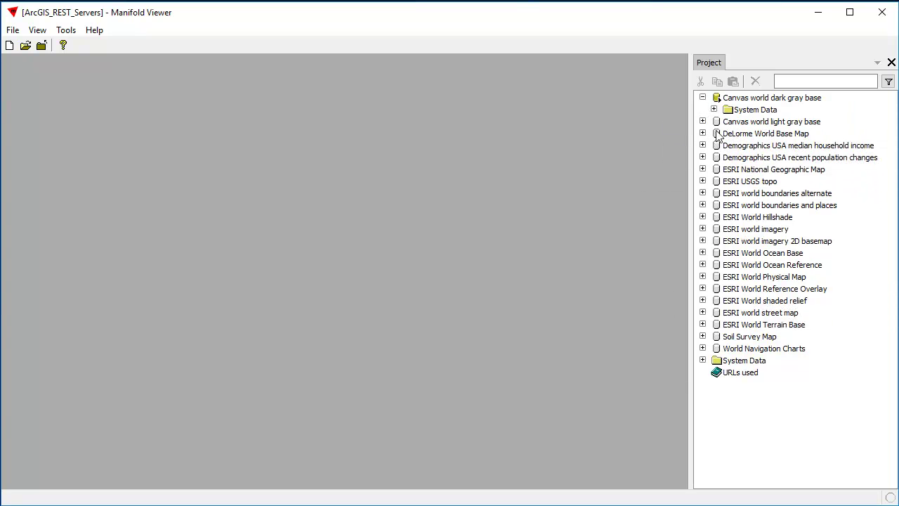
pyautogui.doubleClick(776, 147)
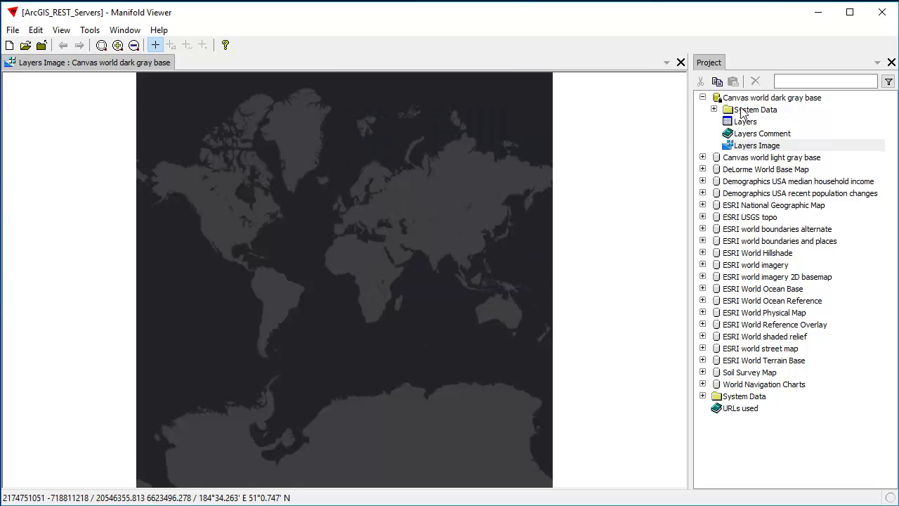
pyautogui.click(702, 158)
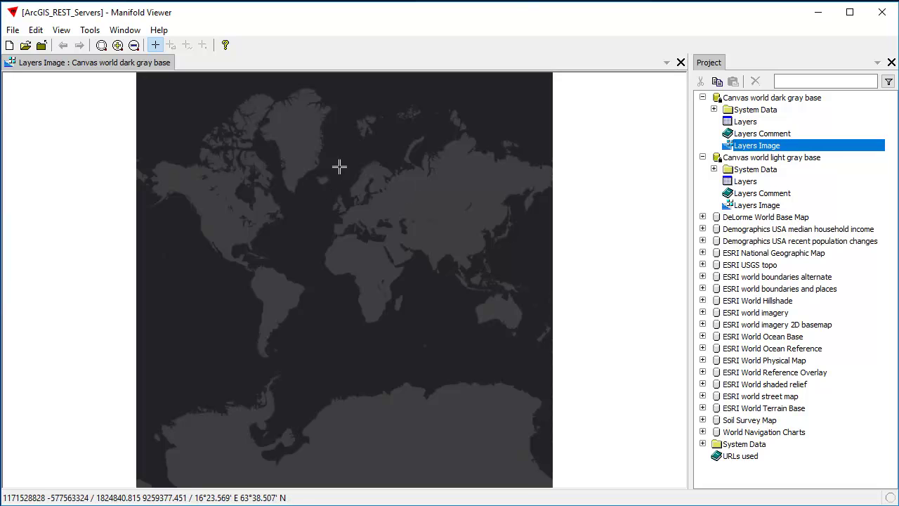
# Step: Zoom the dark gray basemap into Europe, France and the Aegean, then close it
pyautogui.moveTo(342, 164); pyautogui.dragTo(433, 247)
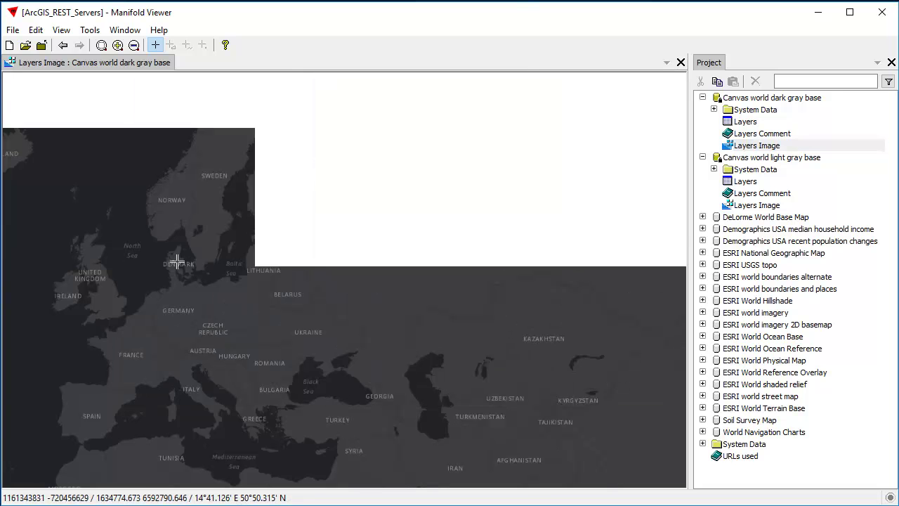
pyautogui.moveTo(191, 330); pyautogui.dragTo(292, 418)
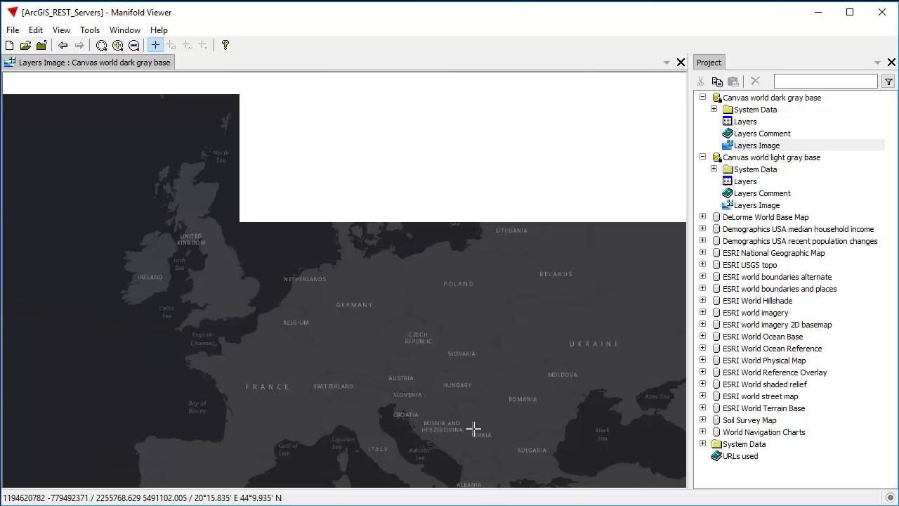
pyautogui.moveTo(246, 291); pyautogui.dragTo(372, 454)
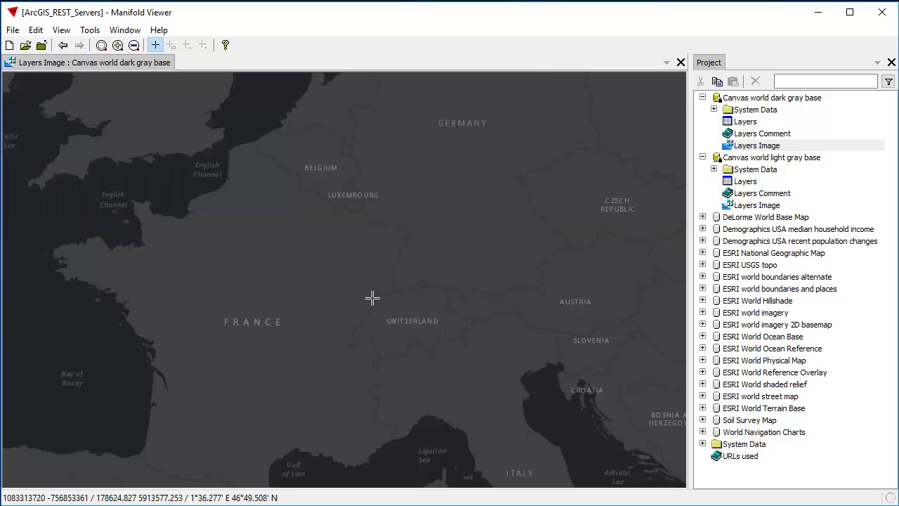
pyautogui.scroll(-1, 372, 297)
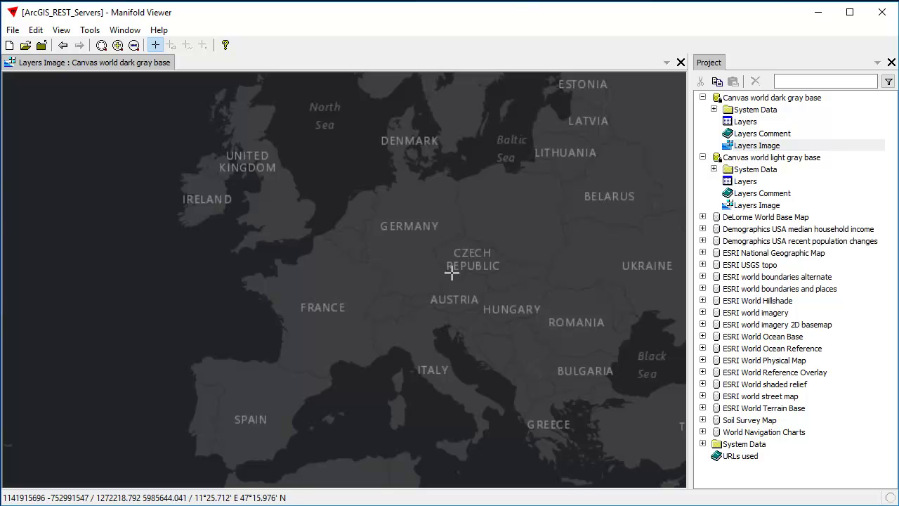
pyautogui.moveTo(517, 385); pyautogui.dragTo(598, 445)
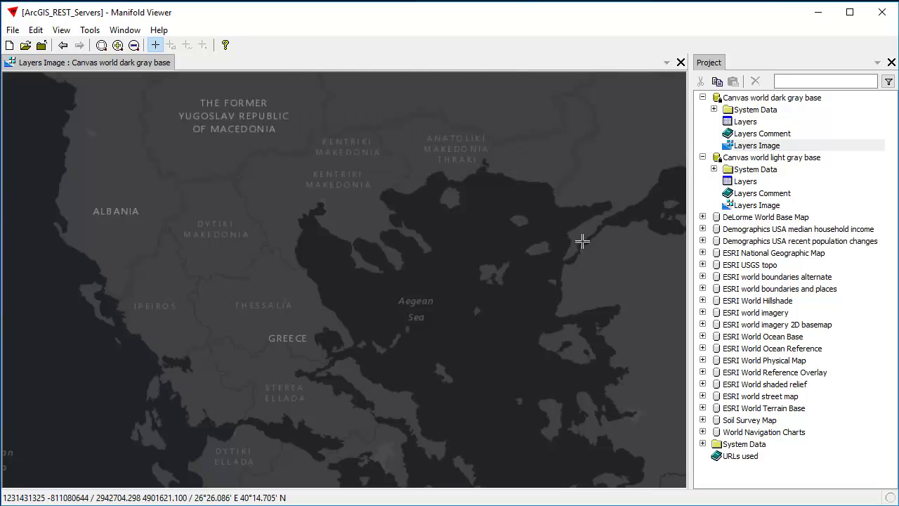
pyautogui.click(680, 63)
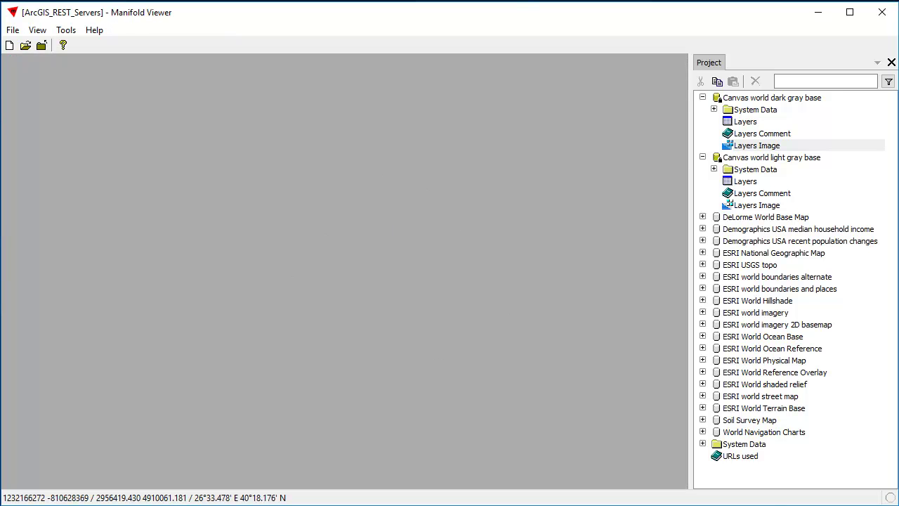
# Step: Collapse the household income server and both Canvas world gray base servers
pyautogui.click(703, 229)
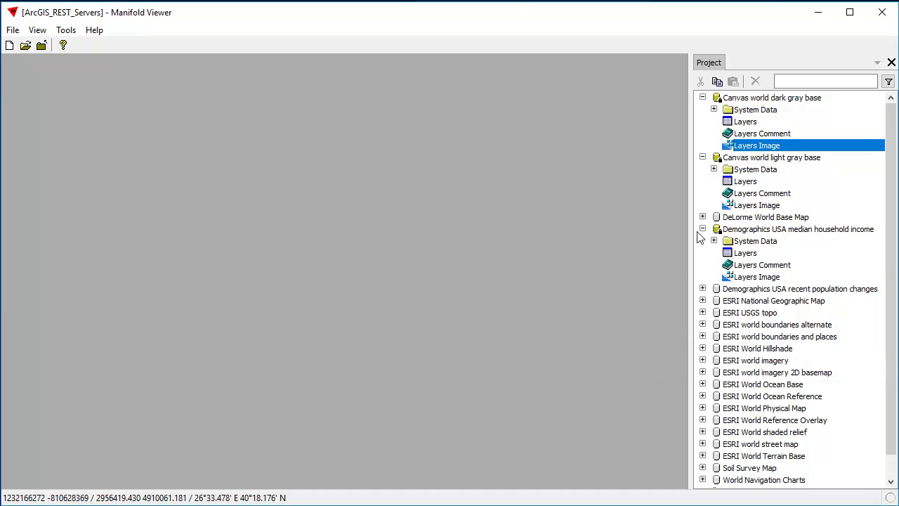
pyautogui.click(703, 229)
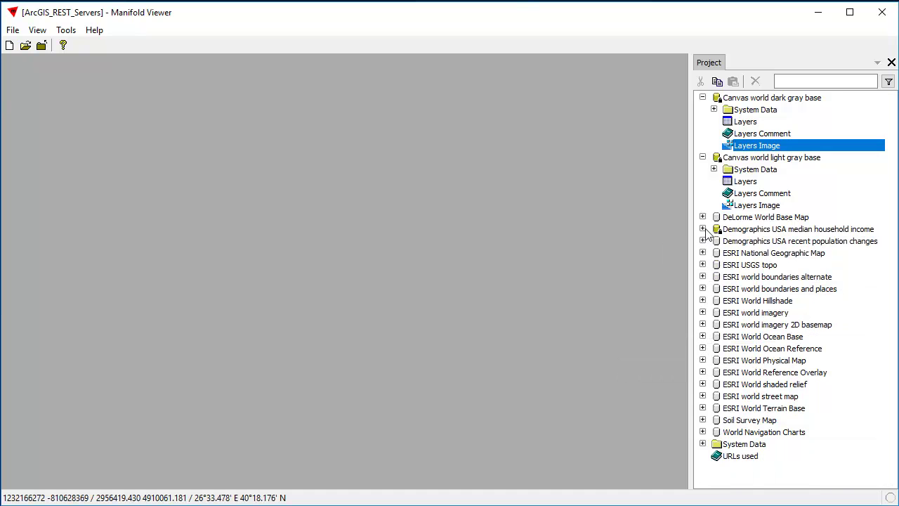
pyautogui.click(703, 158)
pyautogui.click(703, 99)
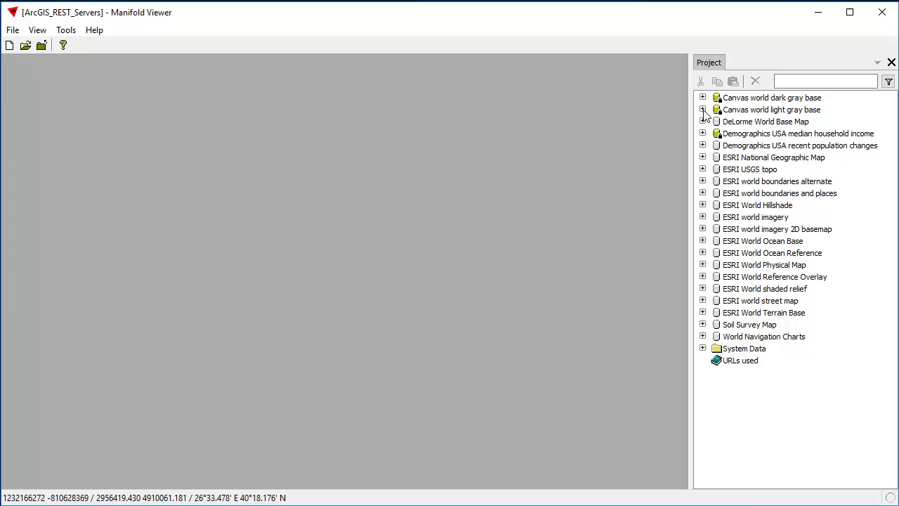
# Step: Create a new map named Map and add the dark gray base's Layers Image to it
pyautogui.rightClick(779, 397)
pyautogui.click(781, 466)
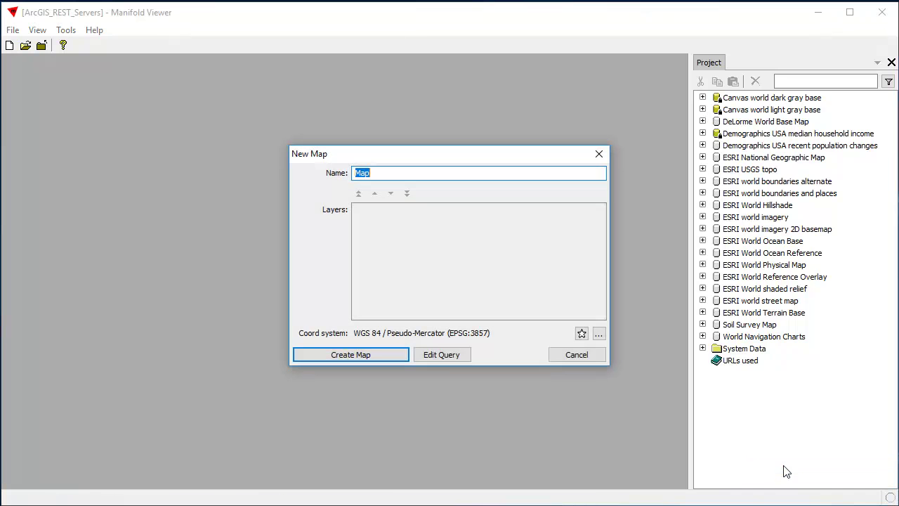
pyautogui.click(382, 355)
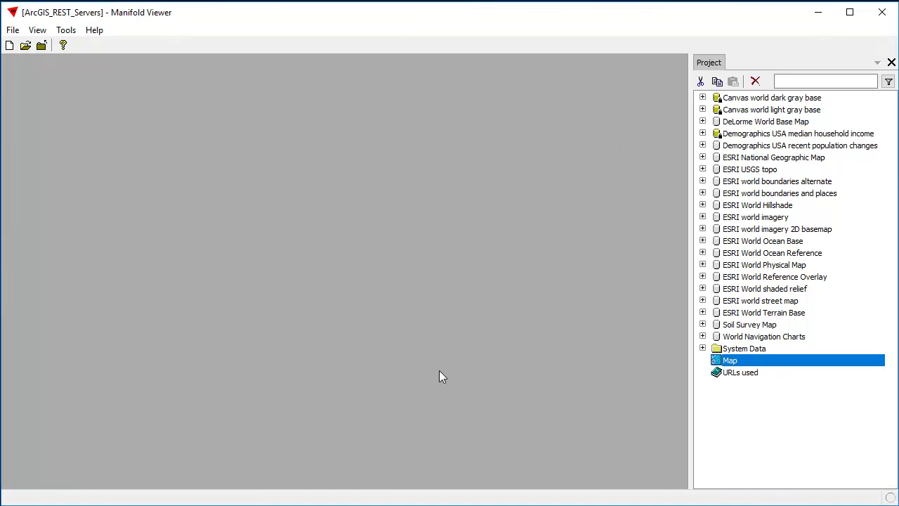
pyautogui.doubleClick(731, 361)
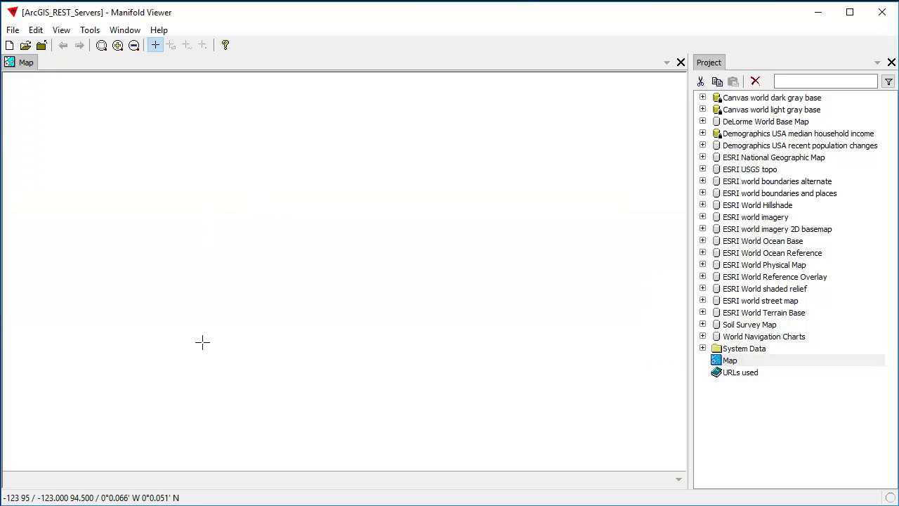
pyautogui.click(702, 97)
pyautogui.moveTo(757, 146); pyautogui.dragTo(420, 198)
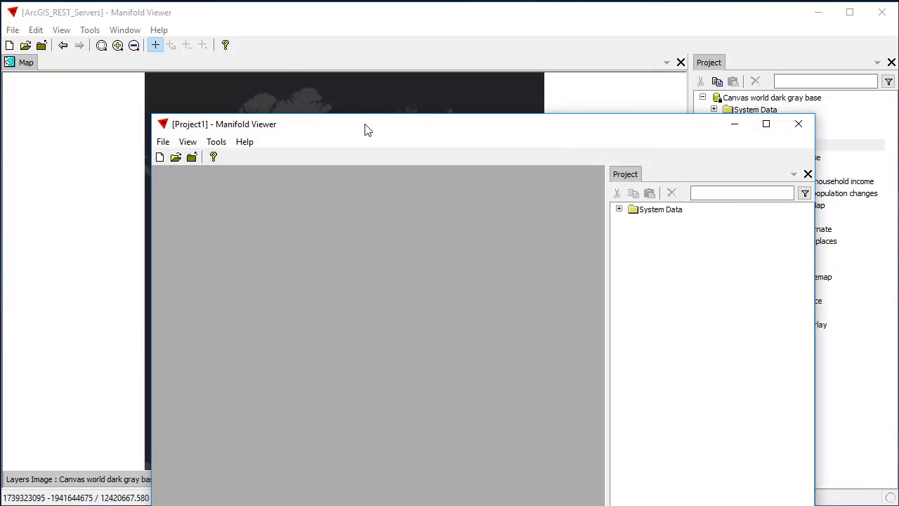
# Step: Reposition and shorten the second window, then open archaeology_France.map in it
pyautogui.moveTo(329, 124); pyautogui.dragTo(255, 55)
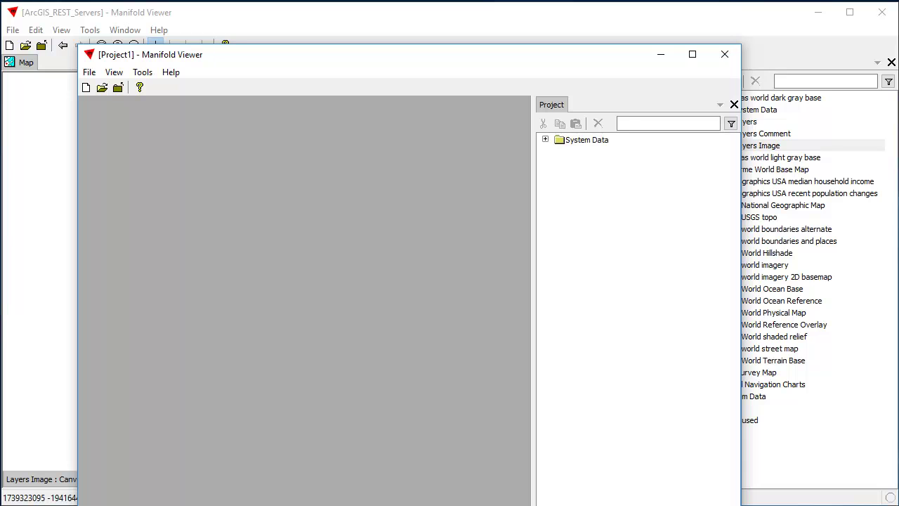
pyautogui.moveTo(285, 503); pyautogui.dragTo(327, 503)
pyautogui.click(89, 71)
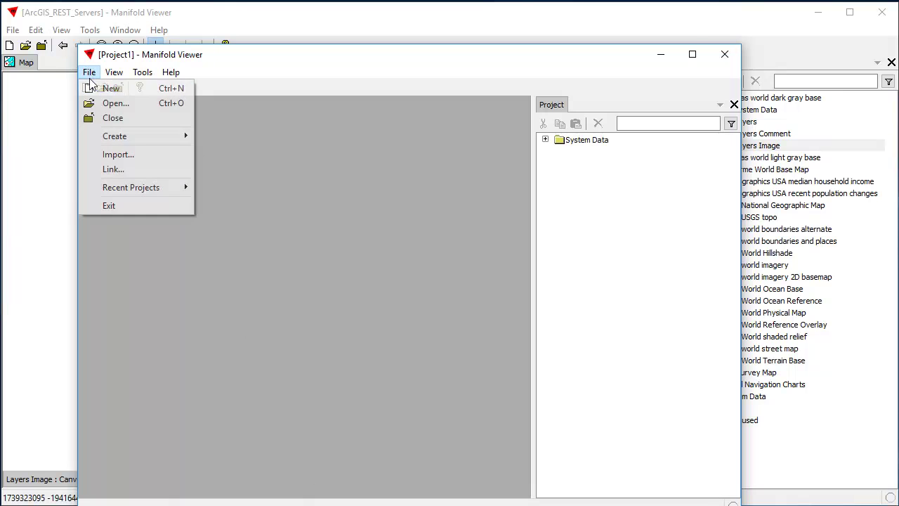
pyautogui.click(112, 105)
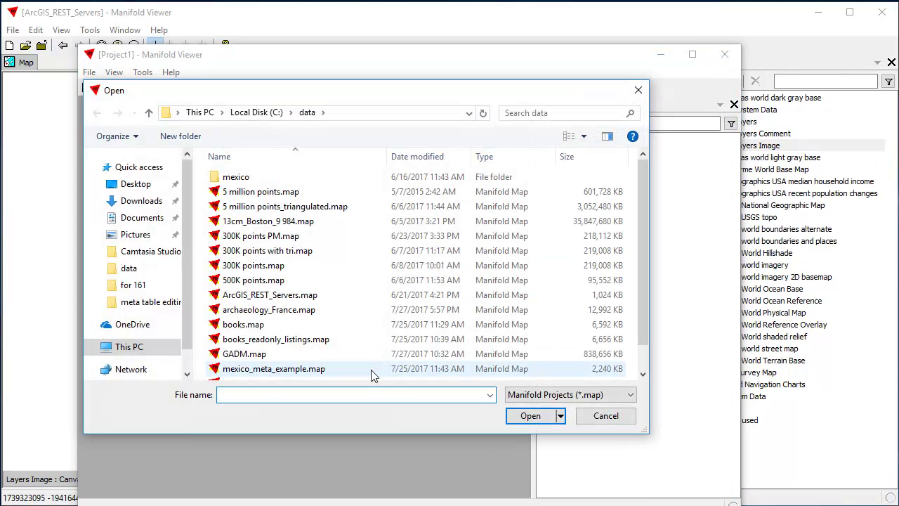
pyautogui.click(290, 310)
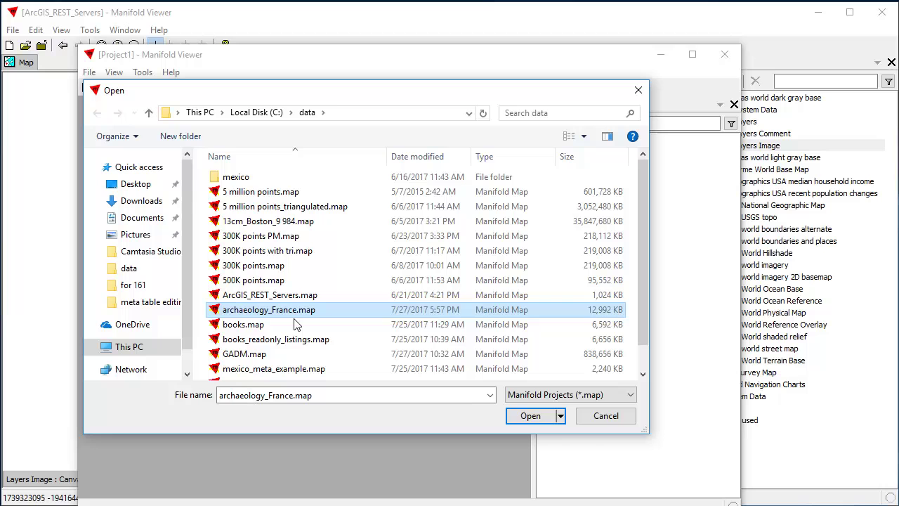
pyautogui.click(531, 416)
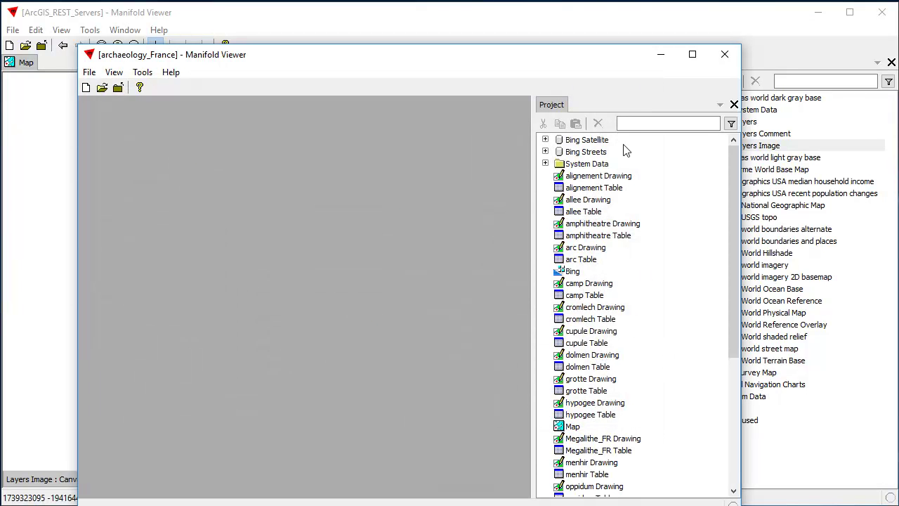
# Step: Preview the cromlech and dolmen Drawings, then copy dolmen Drawing and dolmen Table
pyautogui.doubleClick(602, 311)
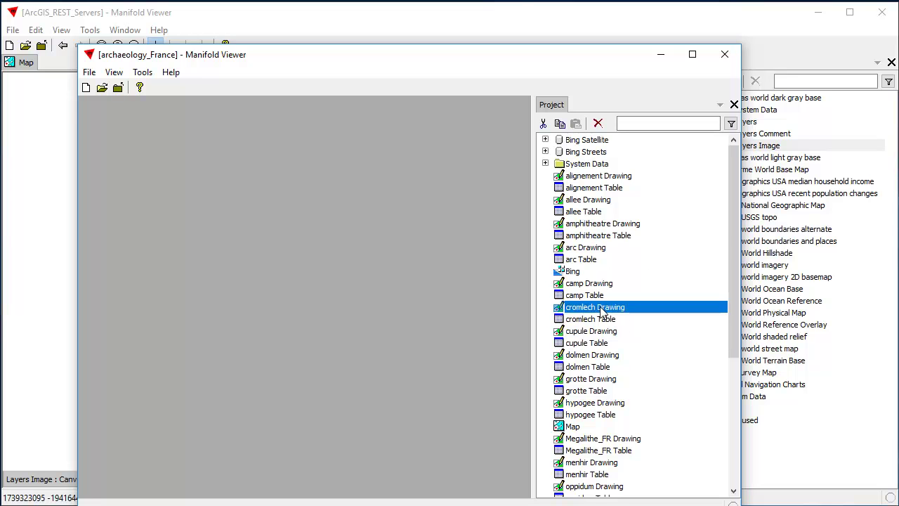
pyautogui.click(523, 104)
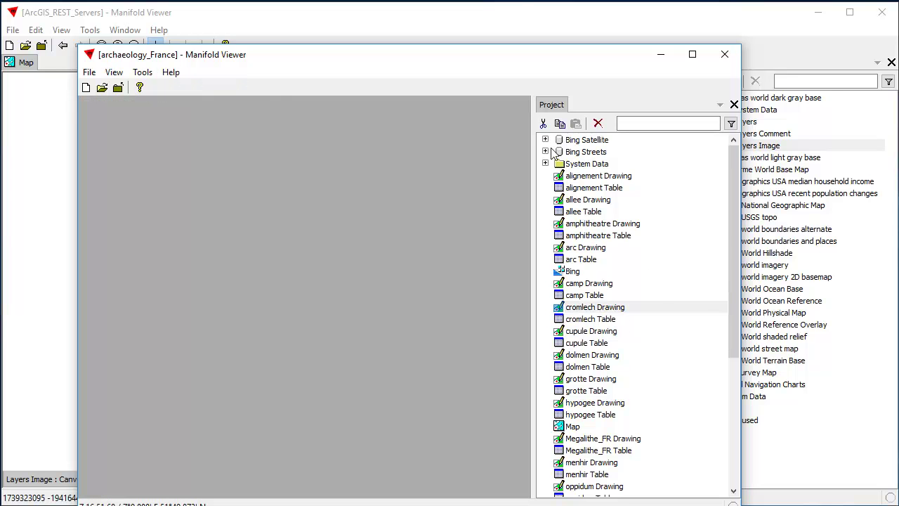
pyautogui.doubleClick(596, 359)
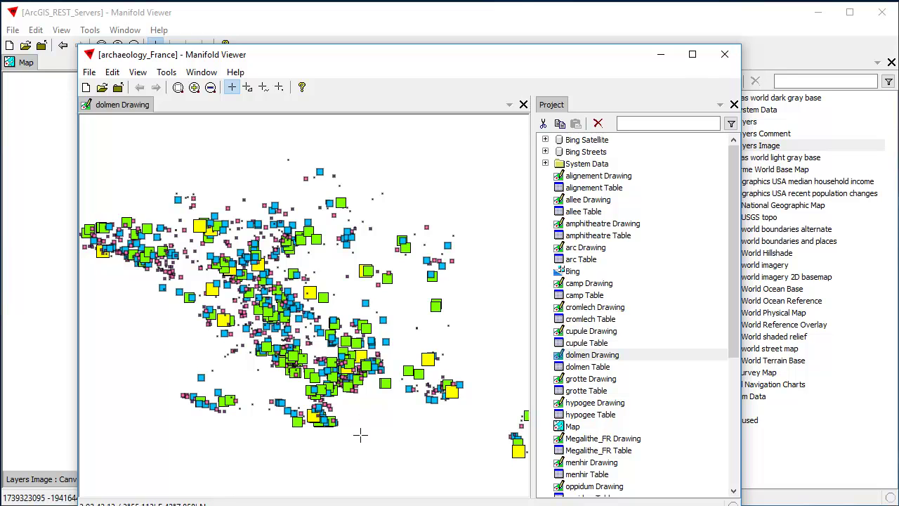
pyautogui.click(586, 358)
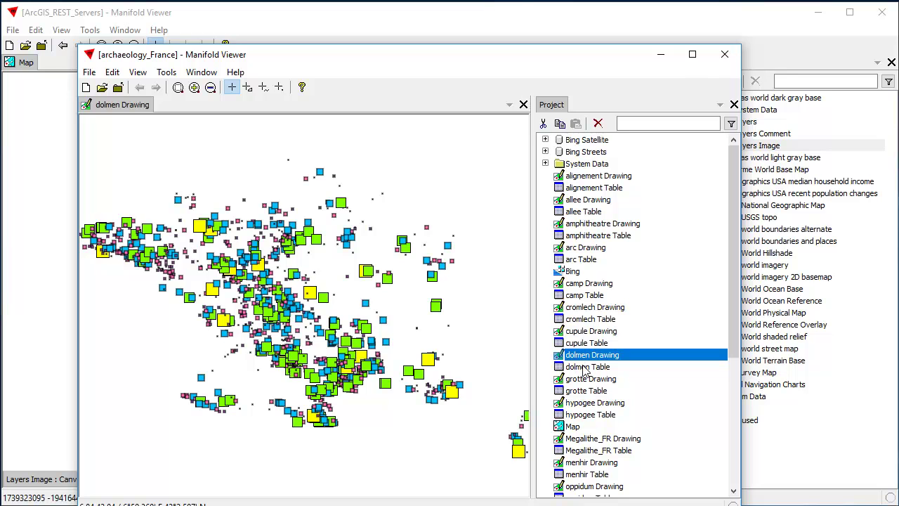
pyautogui.keyDown('ctrl'); pyautogui.click(585, 367); pyautogui.keyUp('ctrl')
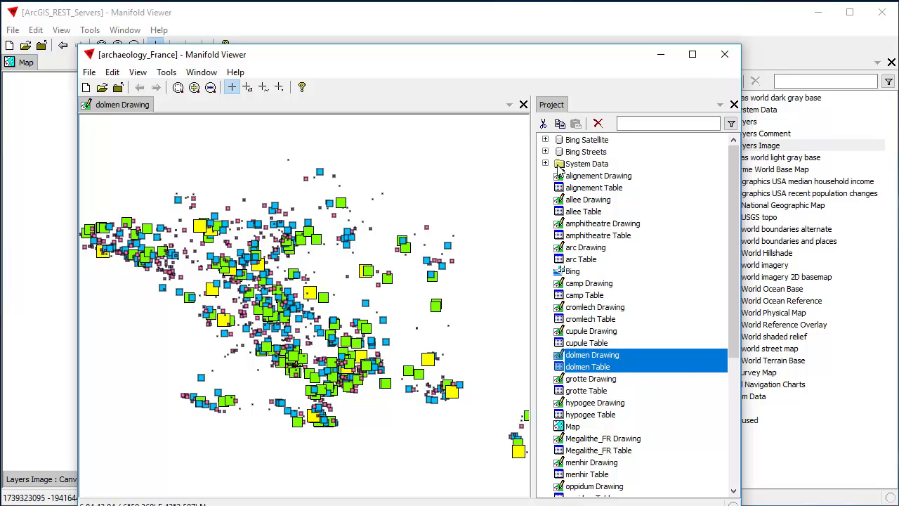
pyautogui.click(560, 124)
pyautogui.click(790, 38)
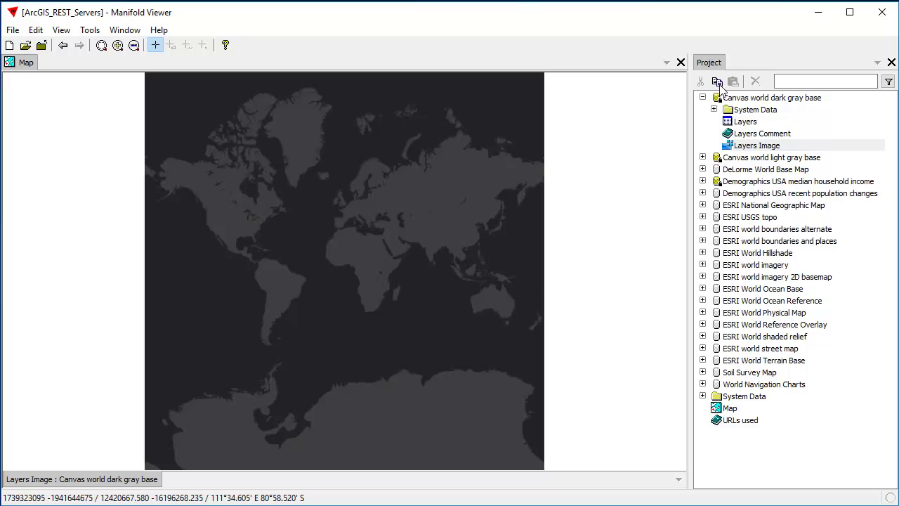
pyautogui.click(819, 446)
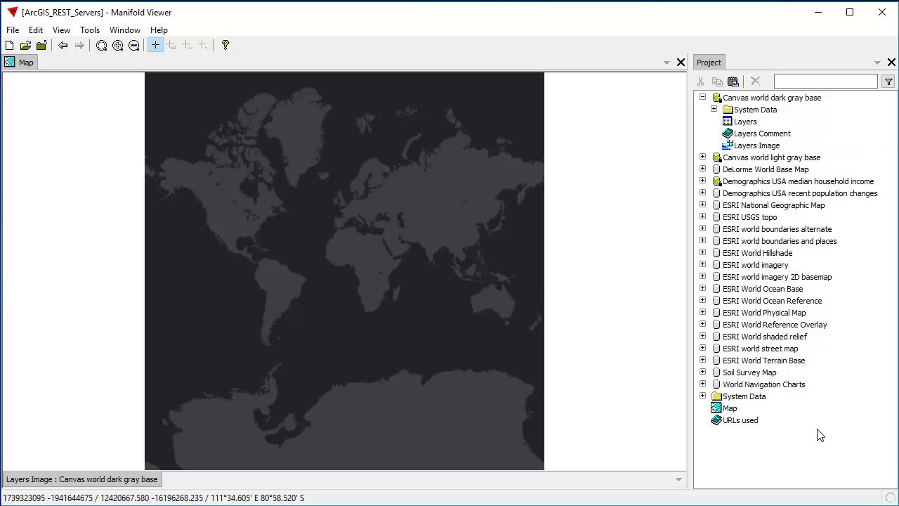
pyautogui.click(733, 82)
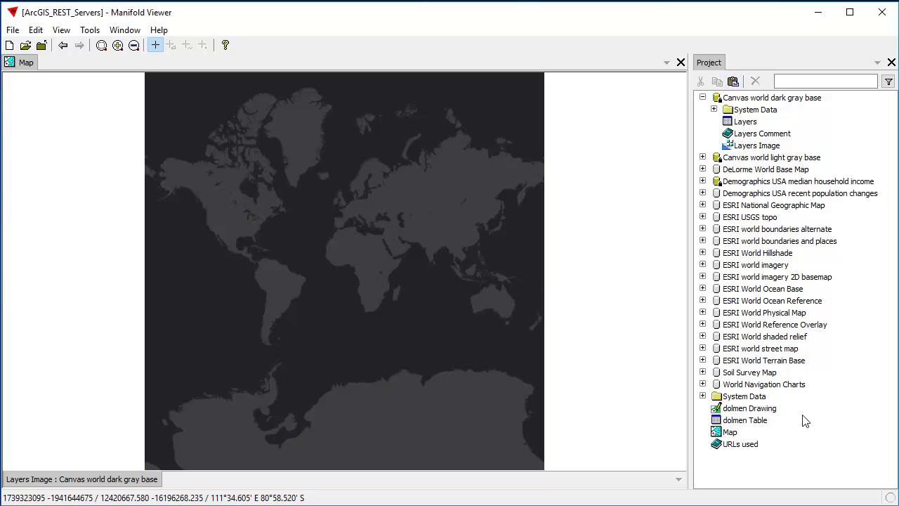
pyautogui.click(765, 410)
pyautogui.doubleClick(765, 411)
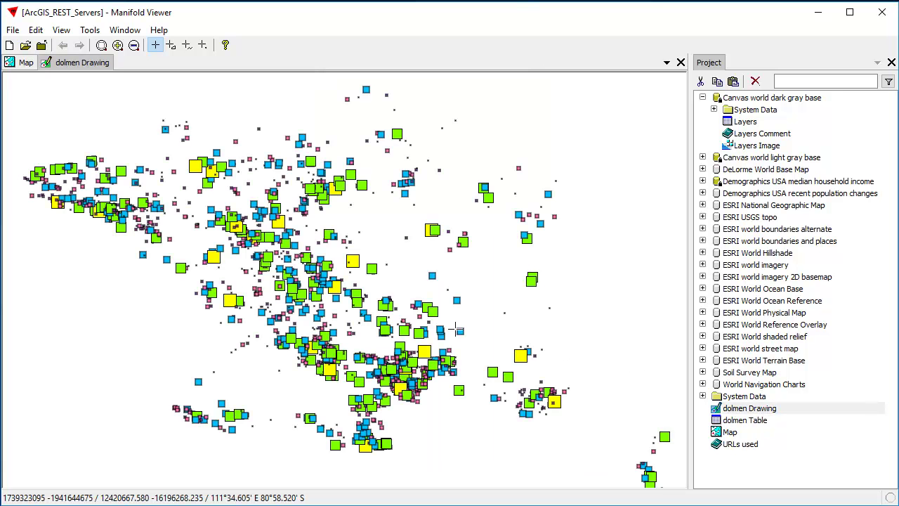
pyautogui.click(681, 63)
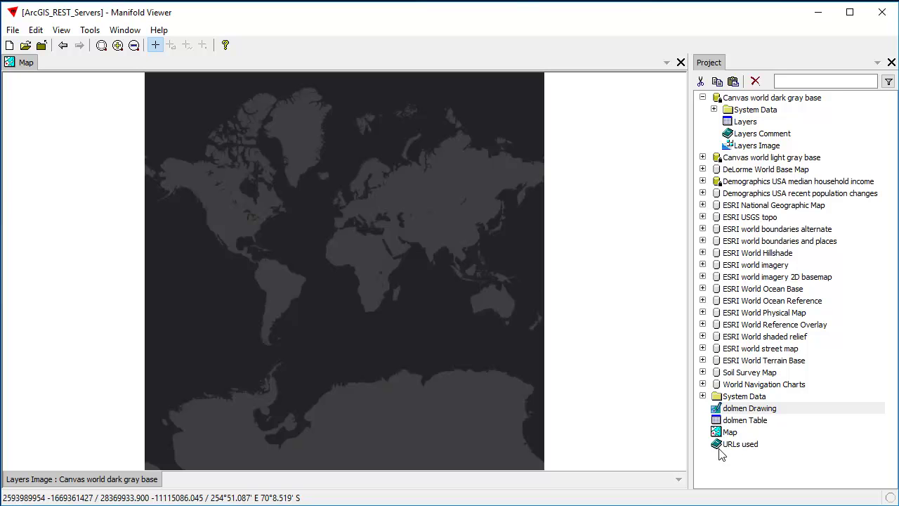
# Step: Add the dolmen Drawing to the Map and zoom in on western France's dolmen sites
pyautogui.moveTo(771, 411); pyautogui.dragTo(312, 339)
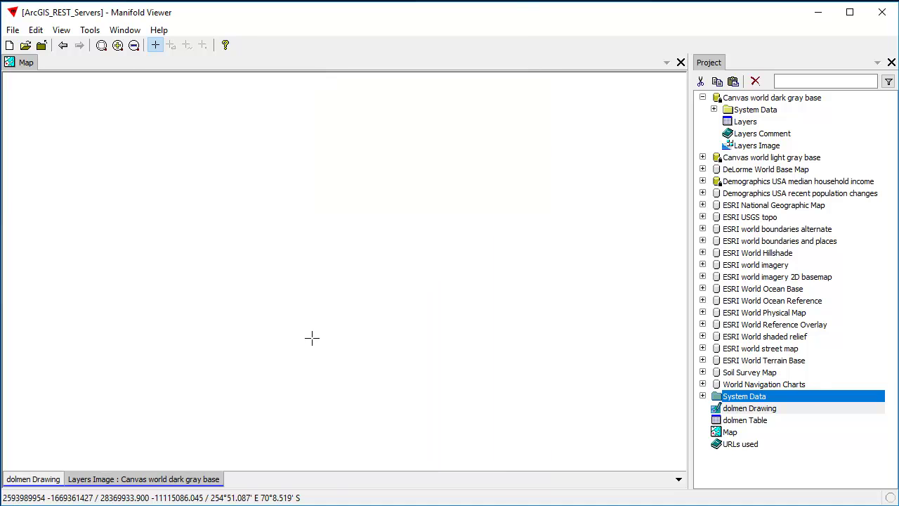
pyautogui.moveTo(323, 191); pyautogui.dragTo(379, 246)
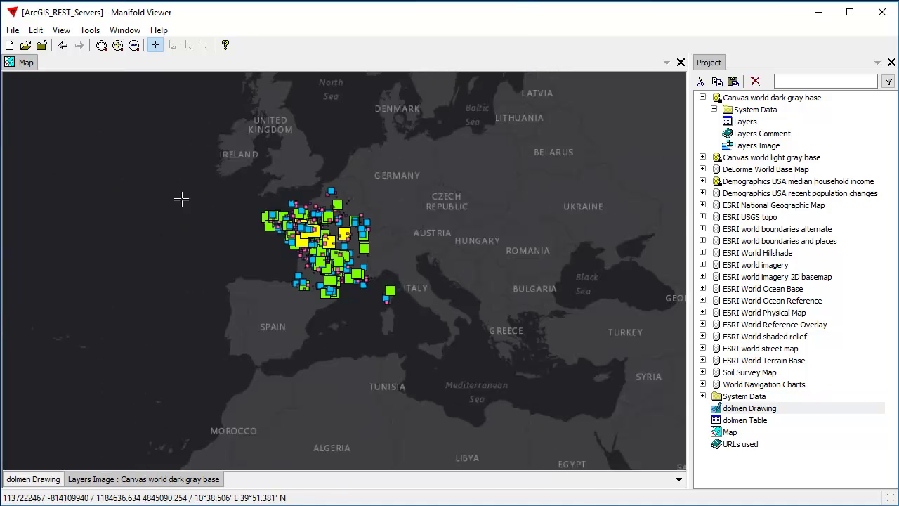
pyautogui.moveTo(196, 163); pyautogui.dragTo(430, 347)
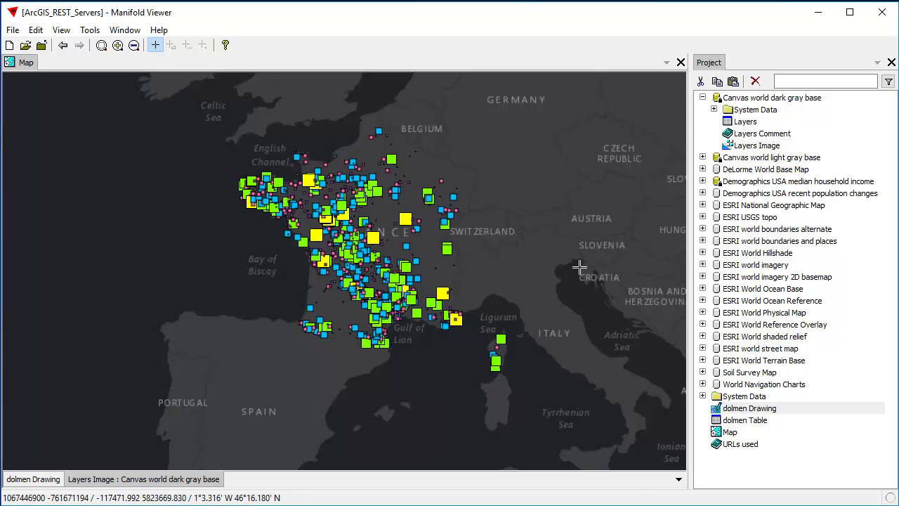
pyautogui.moveTo(236, 148); pyautogui.dragTo(569, 373)
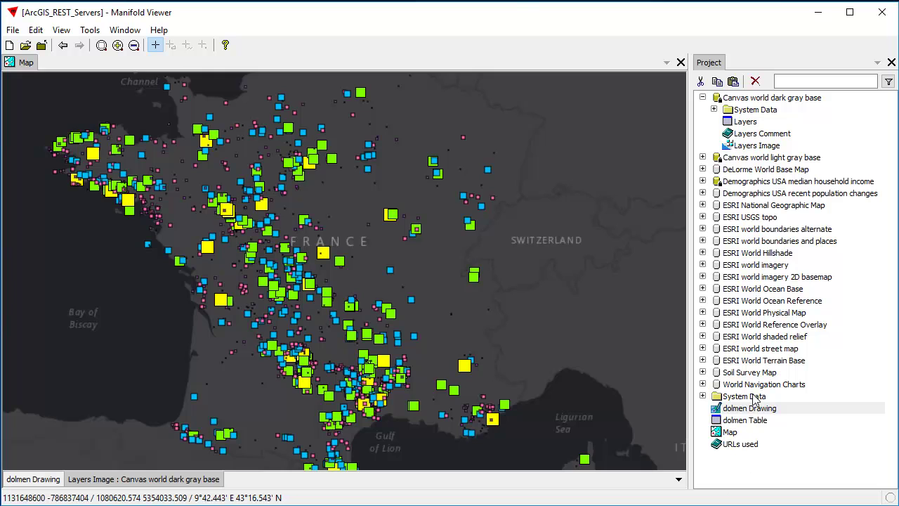
pyautogui.click(703, 169)
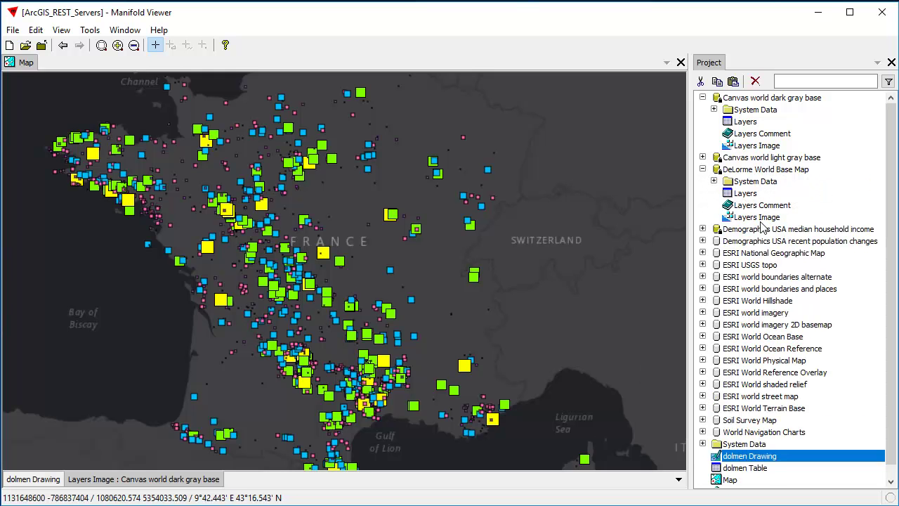
# Step: Add the DeLorme World Base Map Layers Image to the Map and zoom in closer
pyautogui.moveTo(757, 217); pyautogui.dragTo(358, 349)
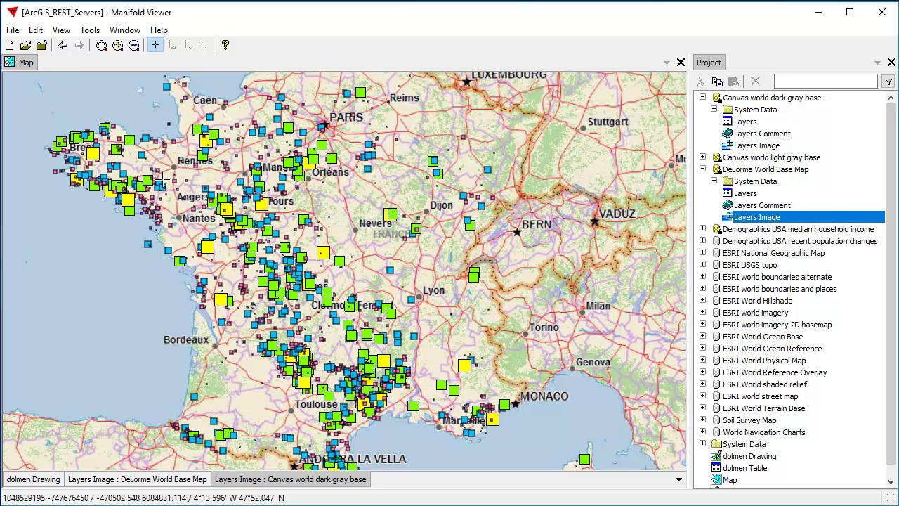
pyautogui.scroll(3, 319, 324)
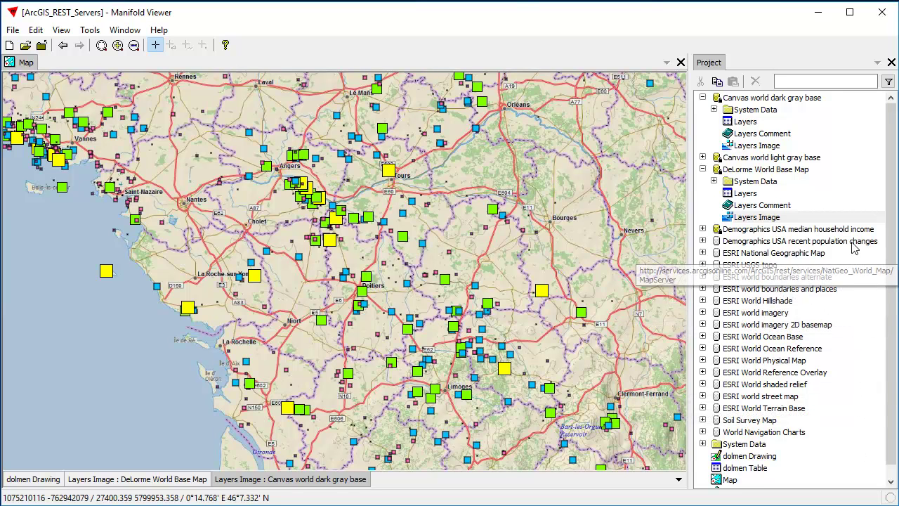
pyautogui.click(702, 396)
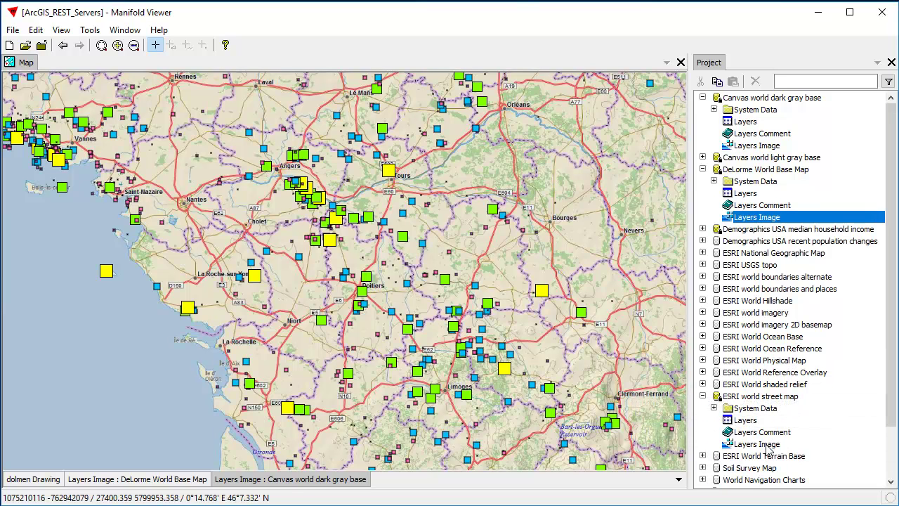
# Step: Add the ESRI world street map image above the DeLorme layer and pan to Saumur
pyautogui.moveTo(768, 444); pyautogui.dragTo(303, 336)
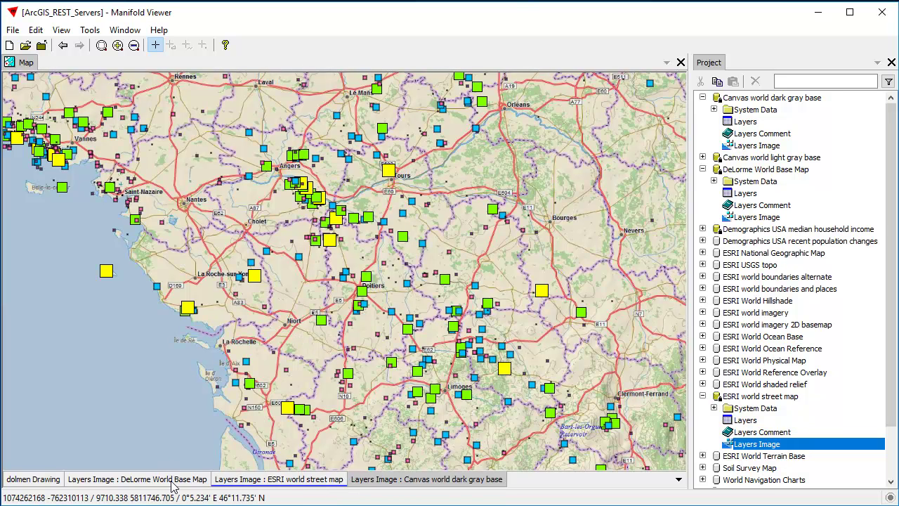
pyautogui.moveTo(174, 487); pyautogui.dragTo(344, 486)
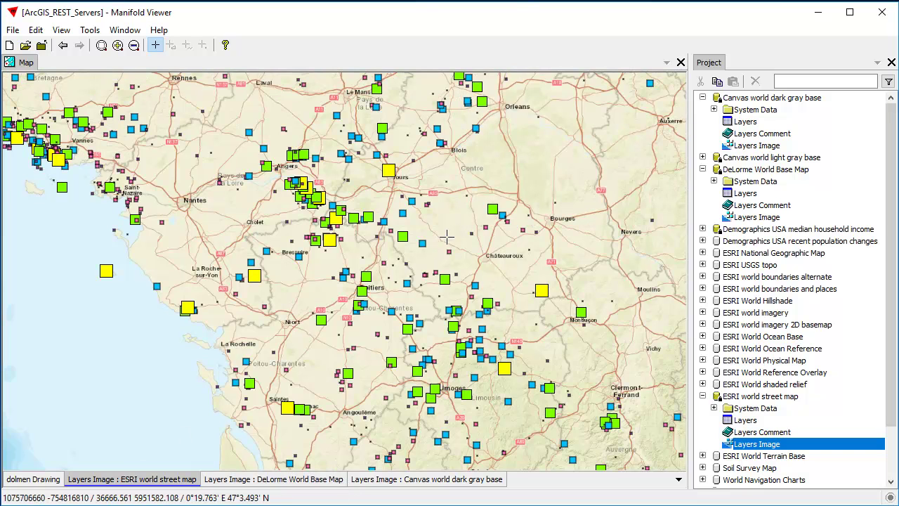
pyautogui.scroll(-1, 447, 237)
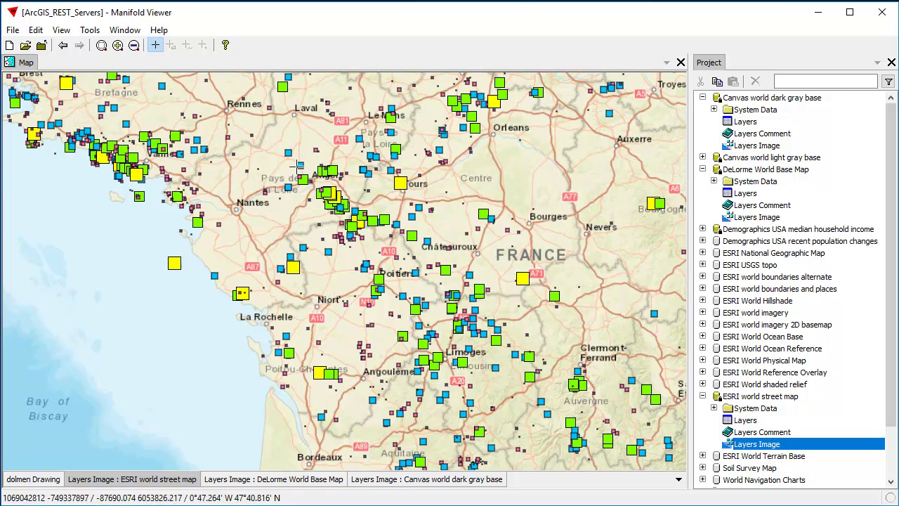
pyautogui.scroll(2, 434, 237)
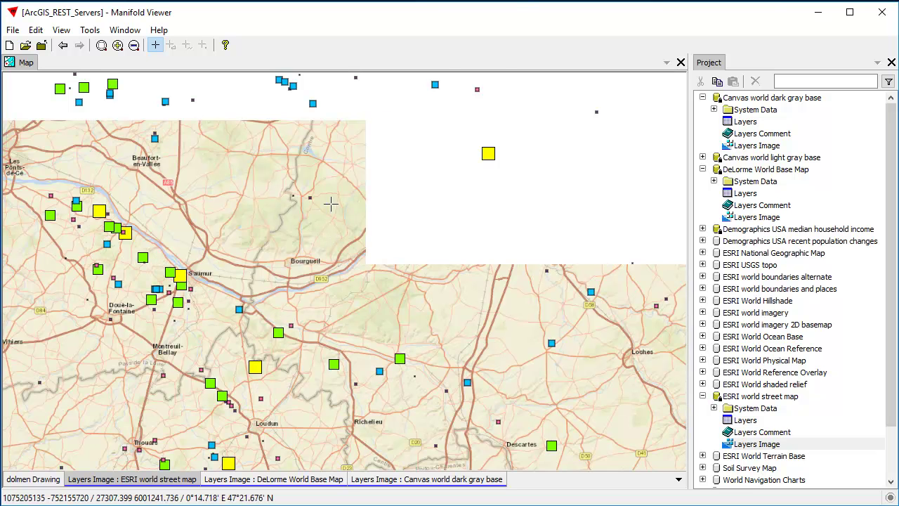
pyautogui.moveTo(78, 256); pyautogui.dragTo(217, 295)
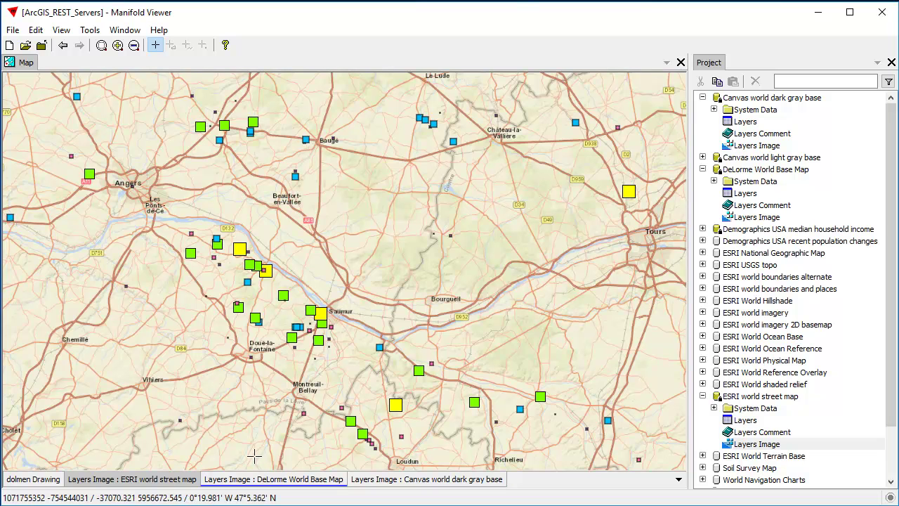
# Step: Switch off the DeLorme World Base Map layer while keeping the ESRI street map visible
pyautogui.click(171, 484)
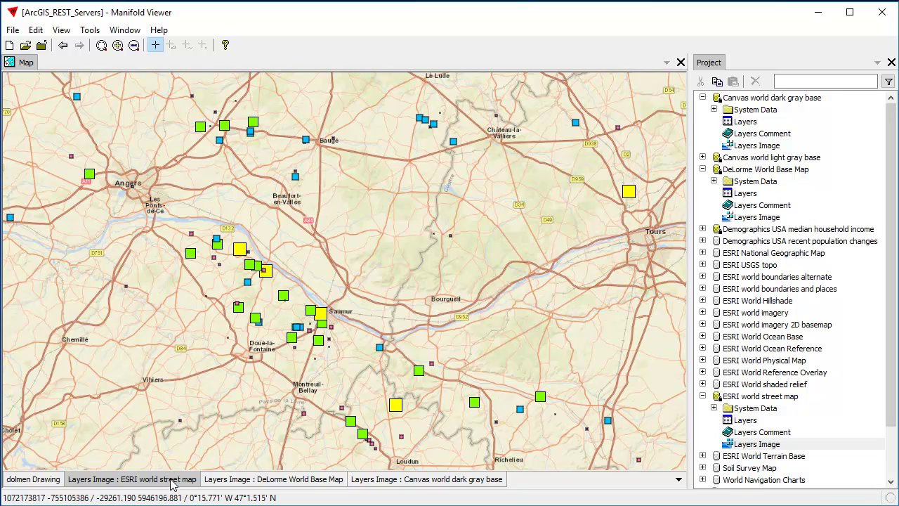
pyautogui.keyDown('shift'); pyautogui.click(172, 483); pyautogui.keyUp('shift')
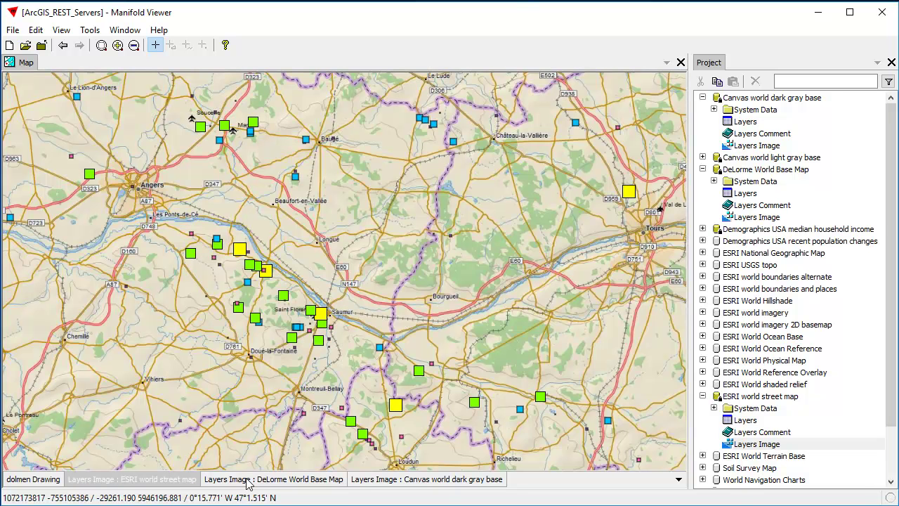
pyautogui.keyDown('shift'); pyautogui.click(247, 483); pyautogui.keyUp('shift')
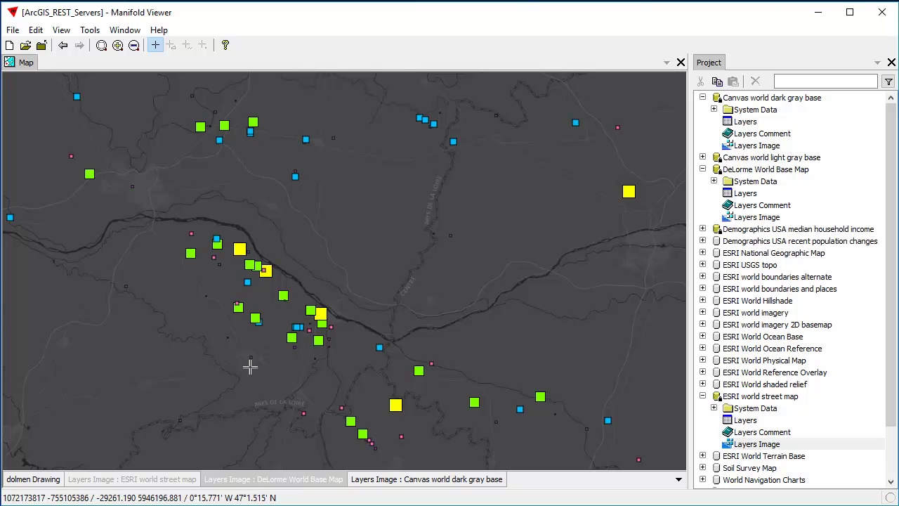
pyautogui.keyDown('shift'); pyautogui.click(171, 482); pyautogui.keyUp('shift')
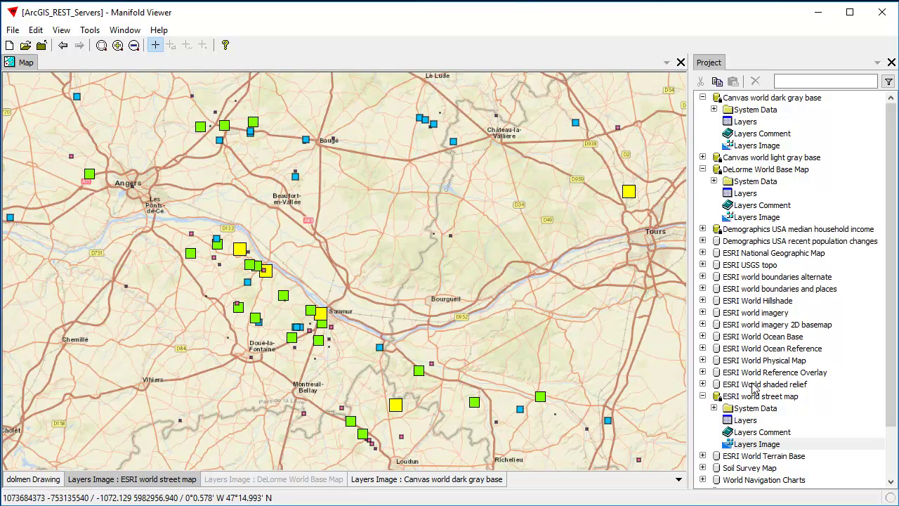
# Step: Collapse the street map, DeLorme and dark gray base servers and open the URLs used text
pyautogui.click(702, 397)
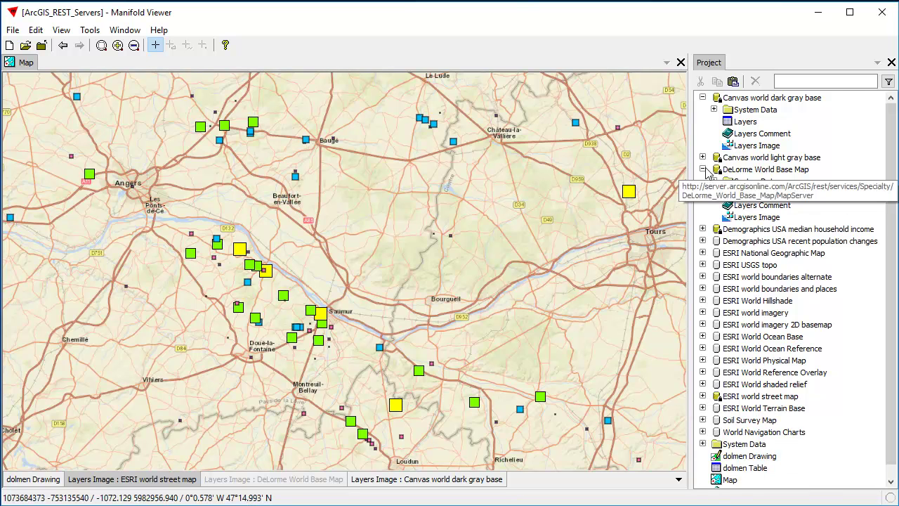
pyautogui.click(703, 170)
pyautogui.click(703, 98)
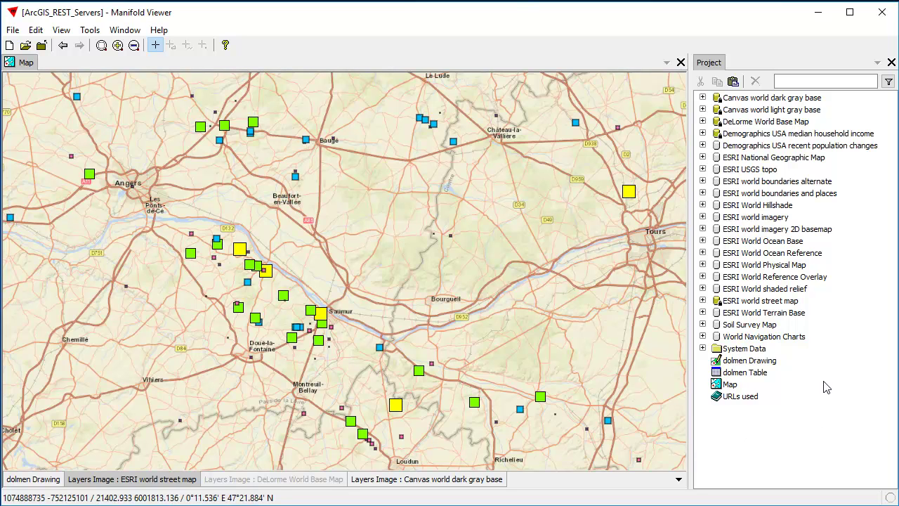
pyautogui.doubleClick(738, 403)
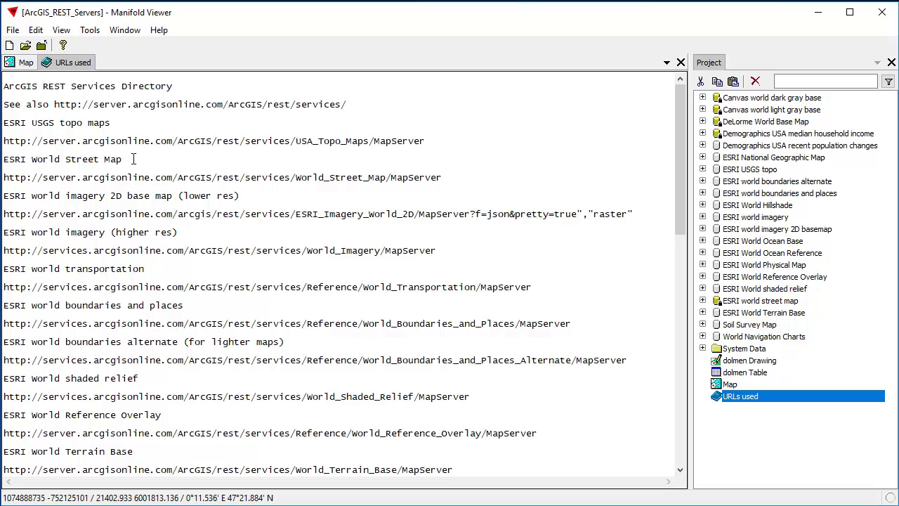
# Step: Copy the World Street Map server URL and switch to the web browser
pyautogui.moveTo(133, 159); pyautogui.dragTo(27, 151)
pyautogui.moveTo(447, 177); pyautogui.dragTo(6, 179)
pyautogui.rightClick(59, 178)
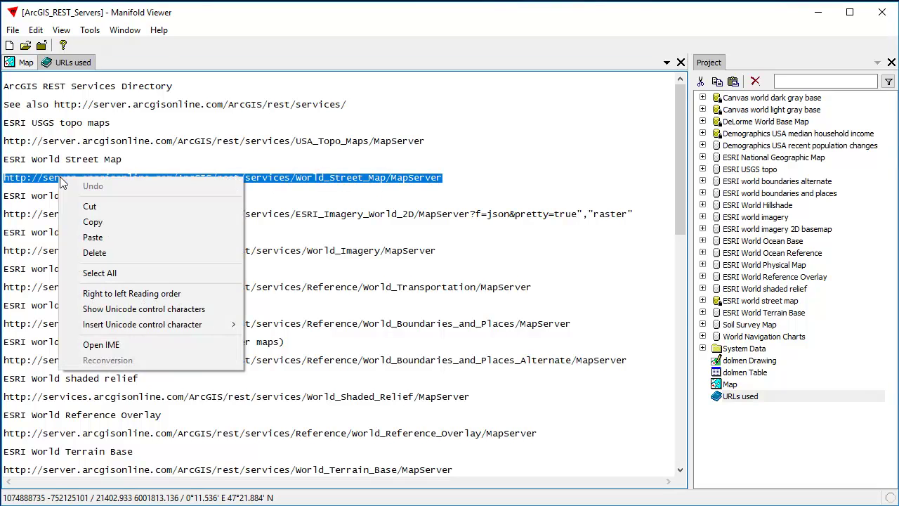
pyautogui.click(95, 224)
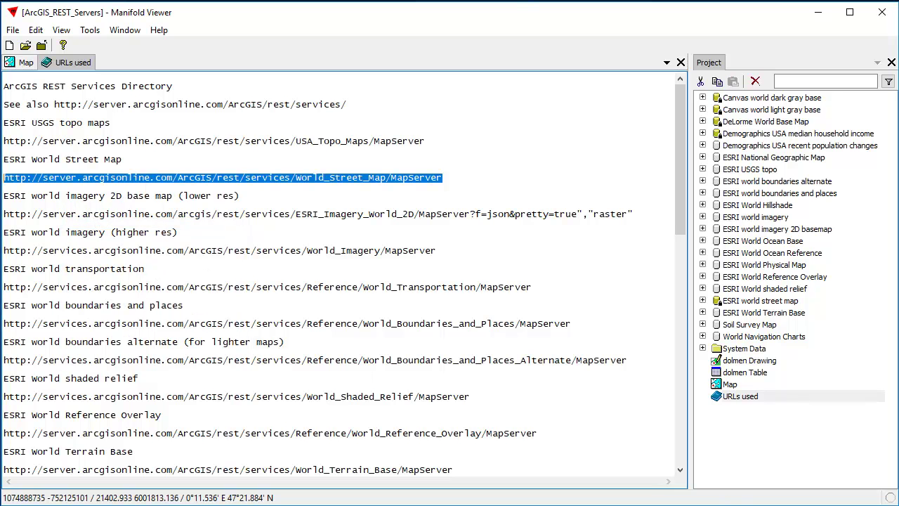
pyautogui.hotkey('alt', 'Tab')
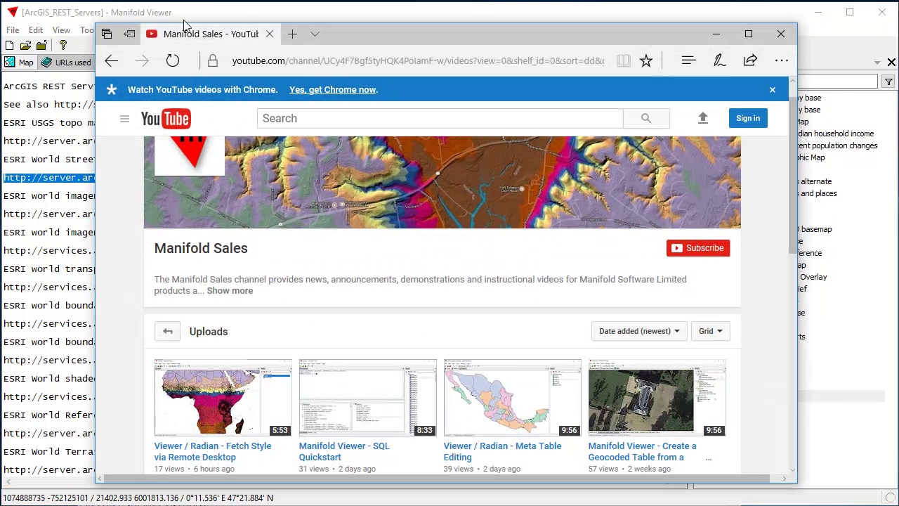
# Step: Load the copied World_Street_Map MapServer URL in a new Edge tab
pyautogui.click(292, 35)
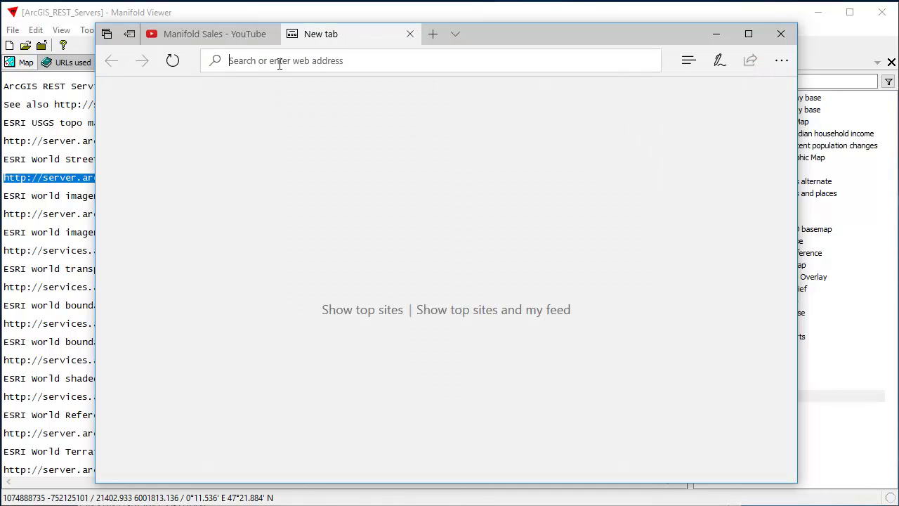
pyautogui.rightClick(239, 62)
pyautogui.click(302, 103)
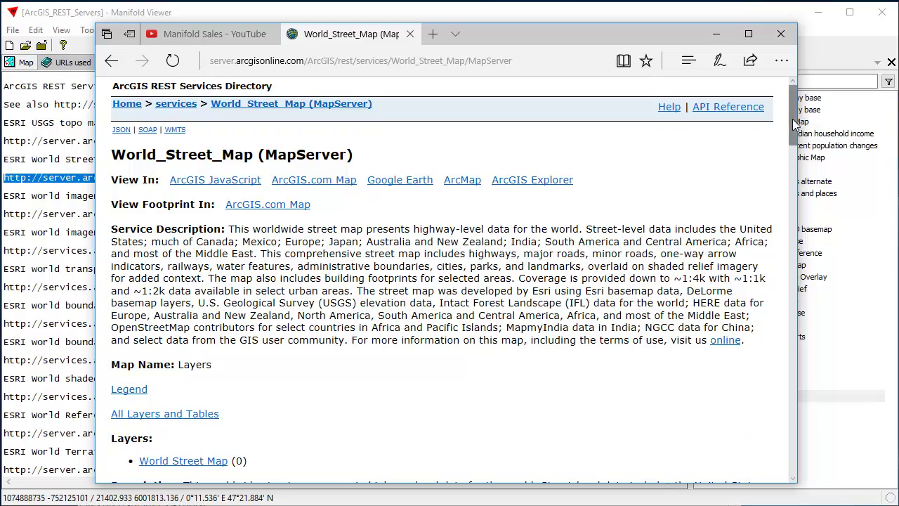
pyautogui.moveTo(793, 123); pyautogui.dragTo(492, 211)
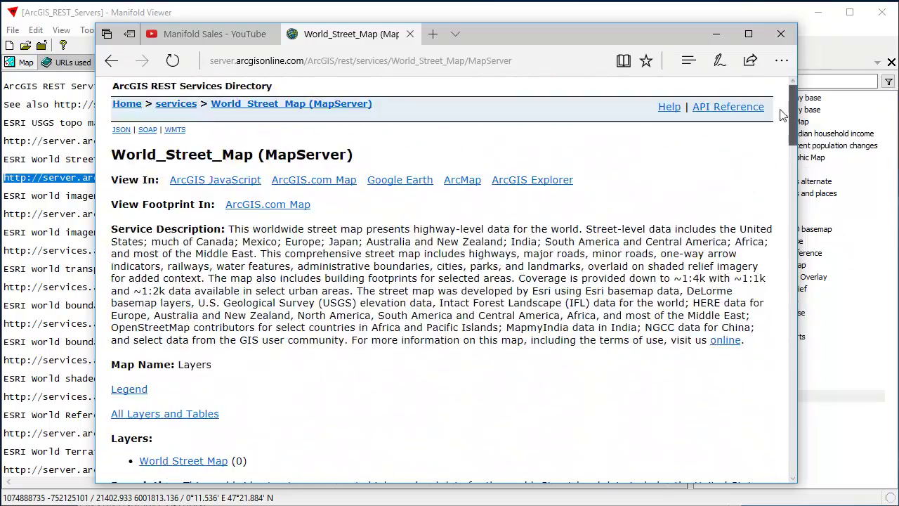
# Step: Copy the page's WMTS link address and return to Manifold Viewer
pyautogui.rightClick(176, 136)
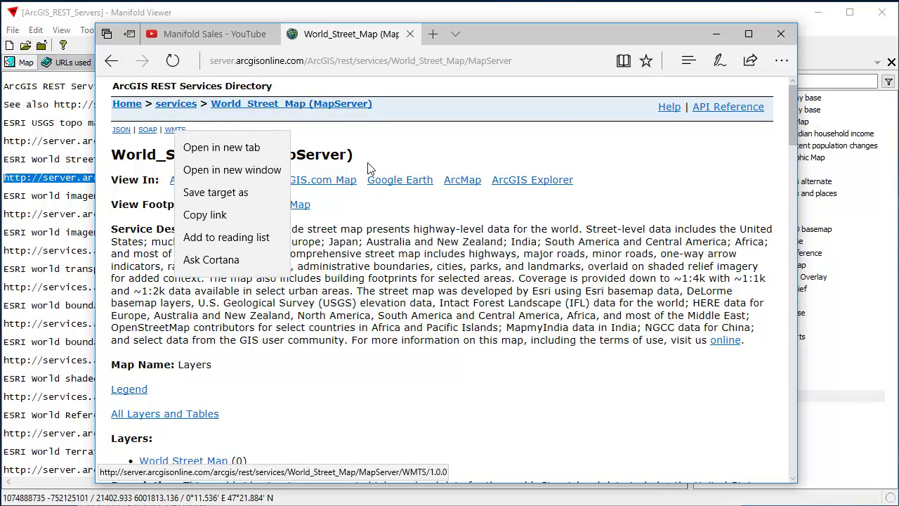
pyautogui.click(313, 151)
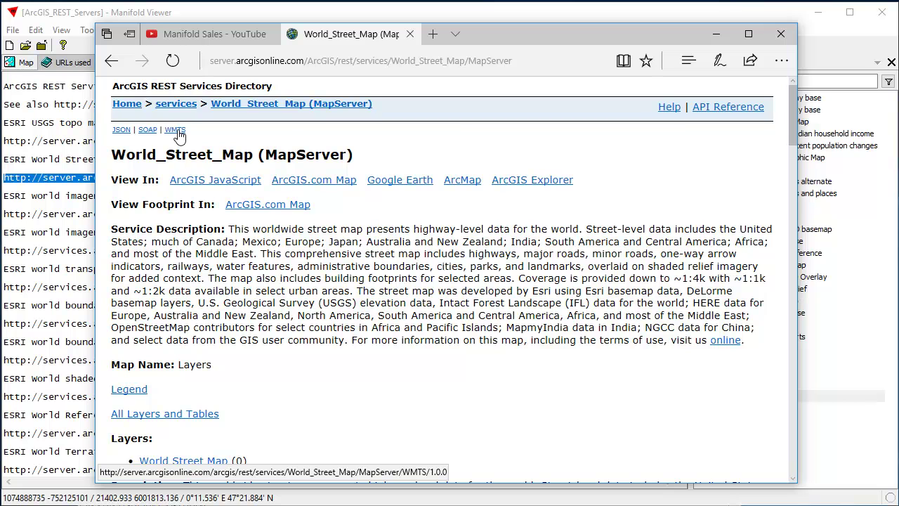
pyautogui.rightClick(178, 136)
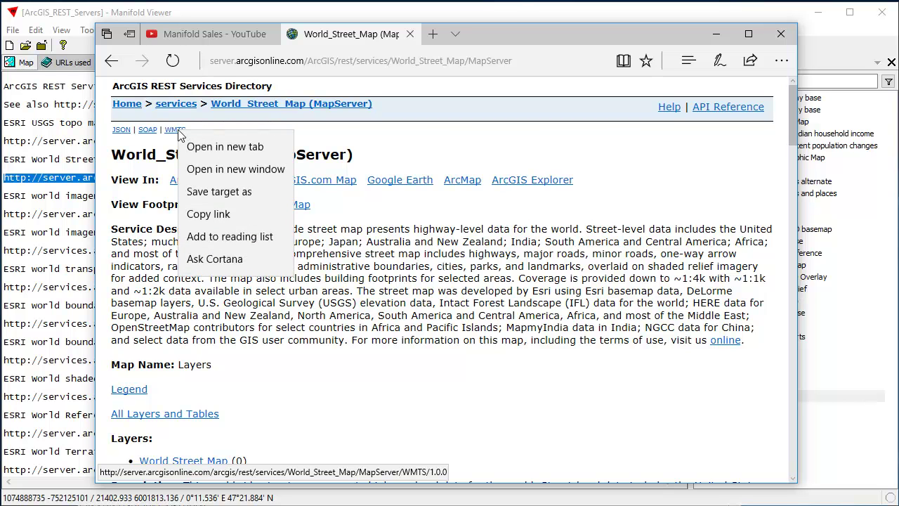
pyautogui.click(226, 215)
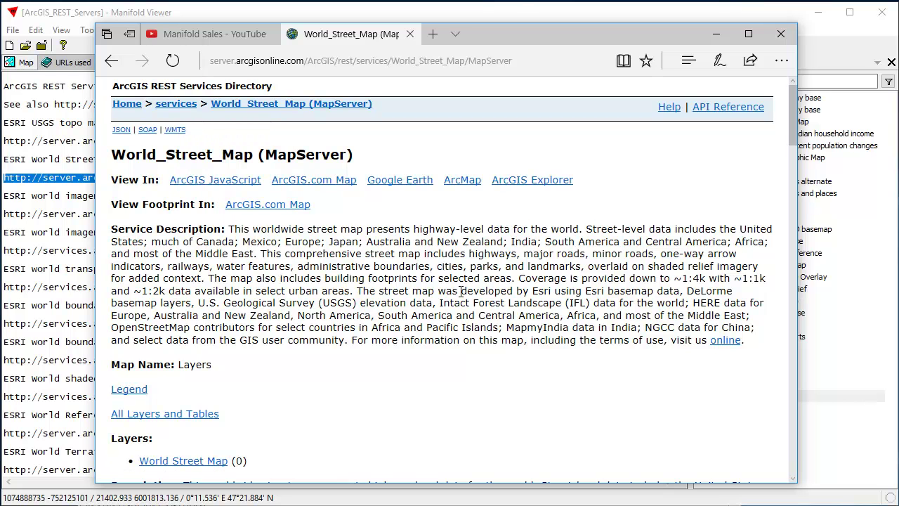
pyautogui.click(822, 49)
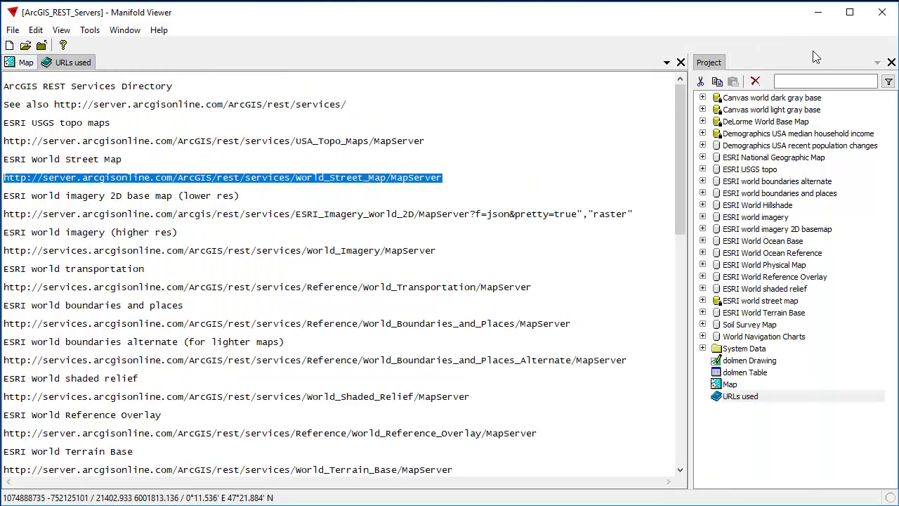
# Step: Close the URLs and map windows and start a new Web Server: wmts data source
pyautogui.click(680, 63)
pyautogui.click(681, 62)
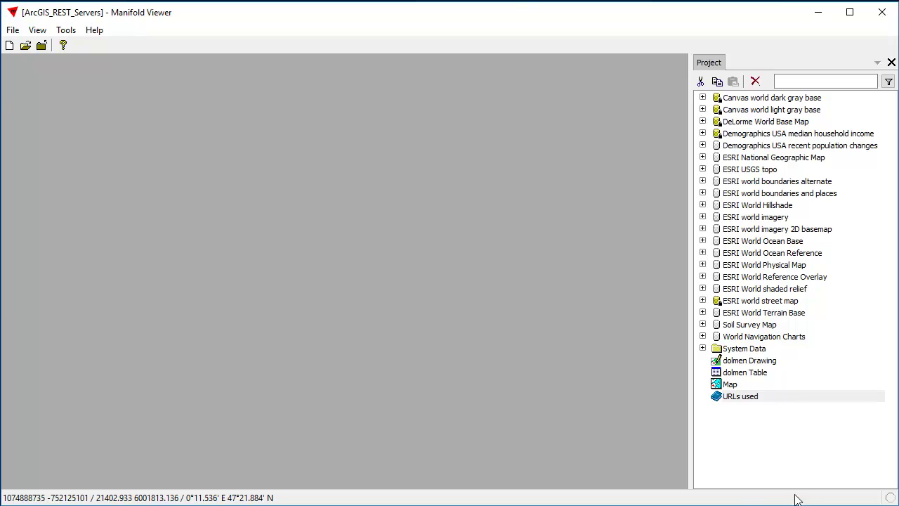
pyautogui.rightClick(738, 441)
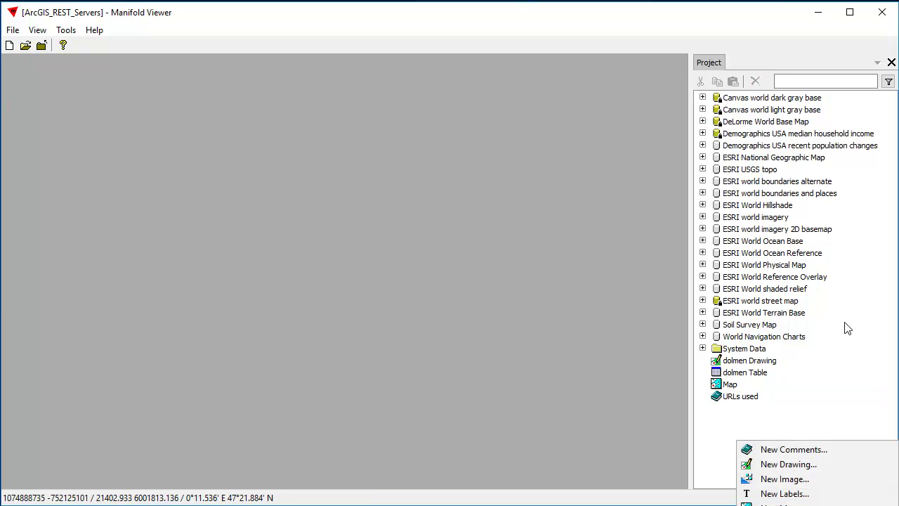
pyautogui.rightClick(853, 257)
pyautogui.rightClick(716, 443)
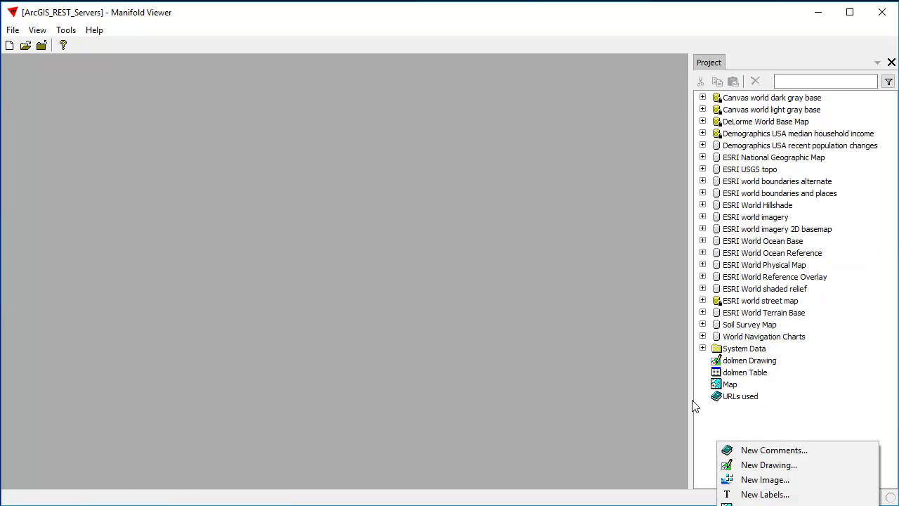
pyautogui.click(13, 30)
pyautogui.moveTo(49, 97)
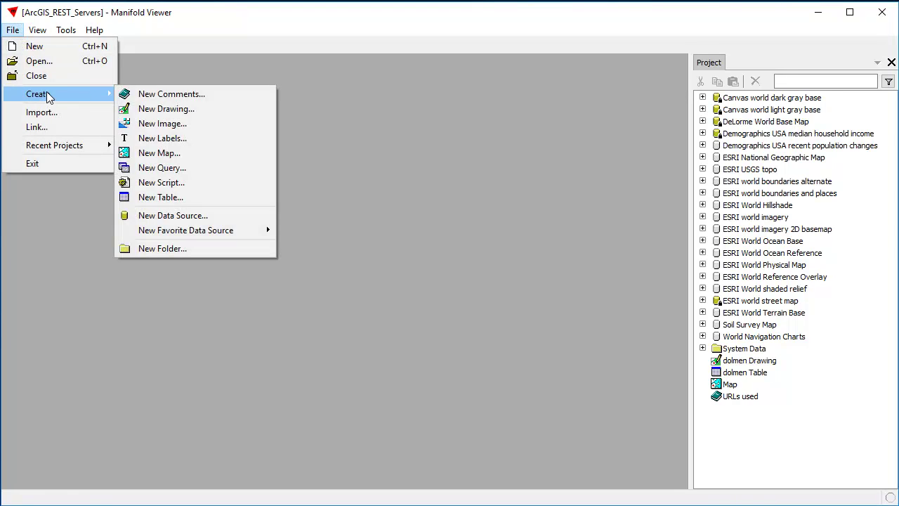
pyautogui.click(190, 215)
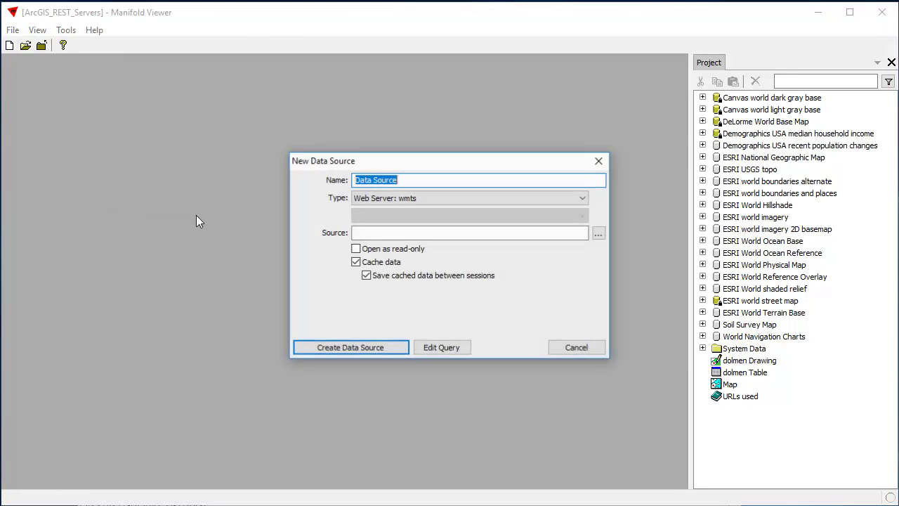
pyautogui.click(583, 199)
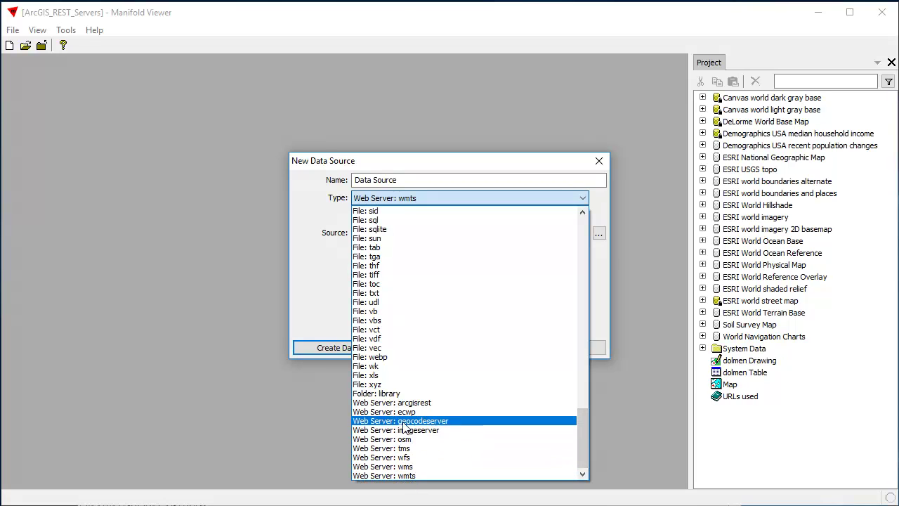
pyautogui.click(420, 476)
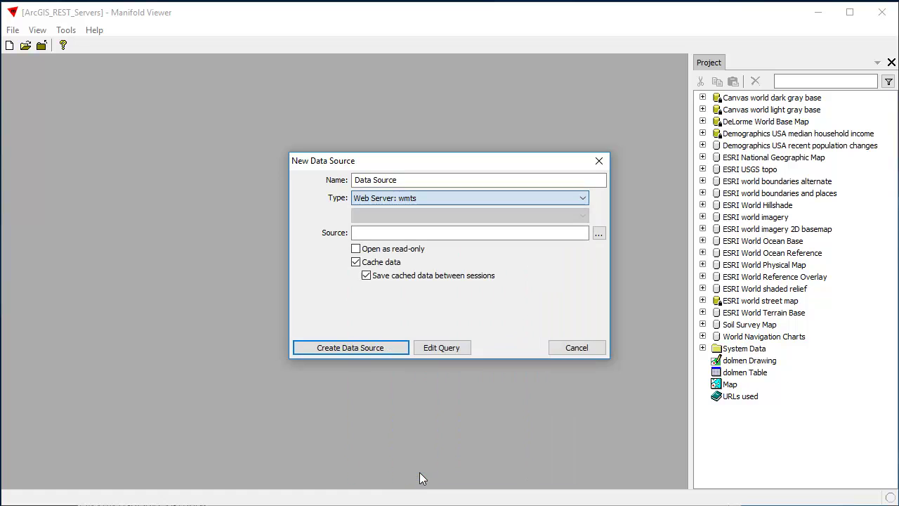
# Step: Paste the World_Street_Map WMTS capabilities address, name the source 'example server', and create it
pyautogui.rightClick(366, 238)
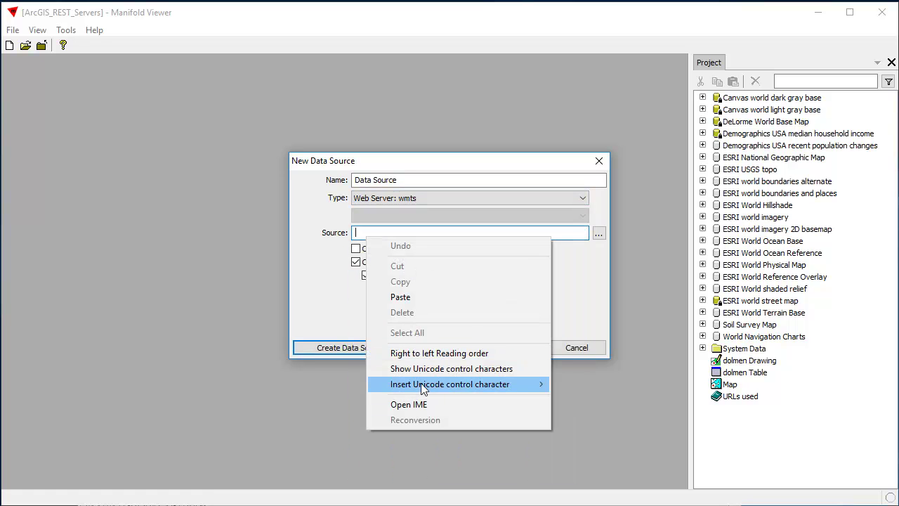
pyautogui.click(400, 296)
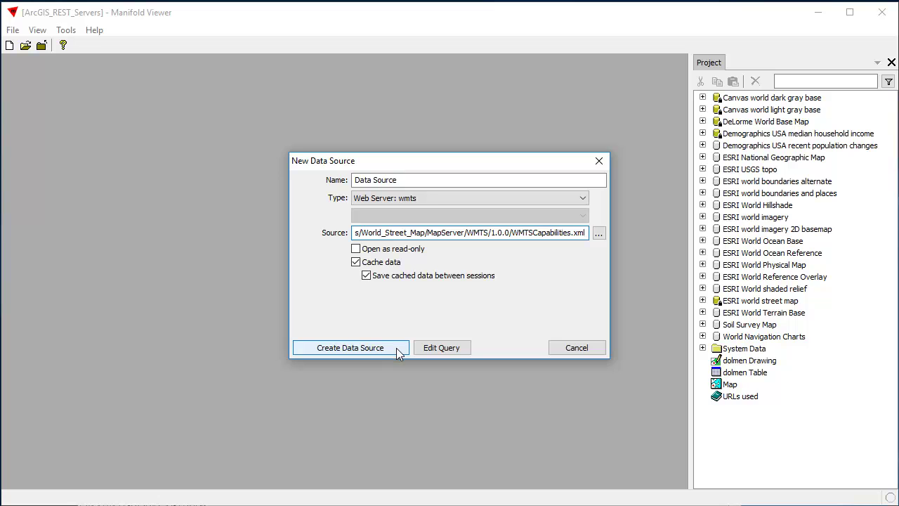
pyautogui.moveTo(398, 181); pyautogui.dragTo(284, 192)
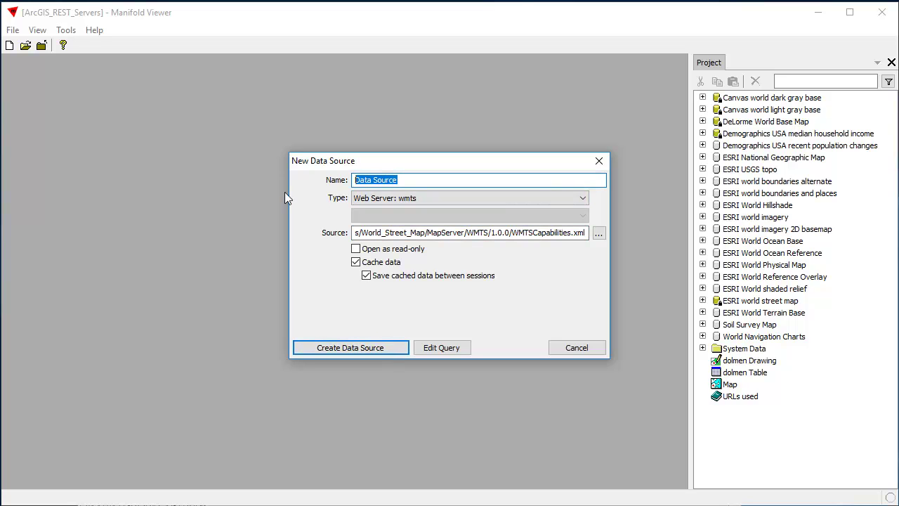
pyautogui.write('example server')
pyautogui.click(375, 348)
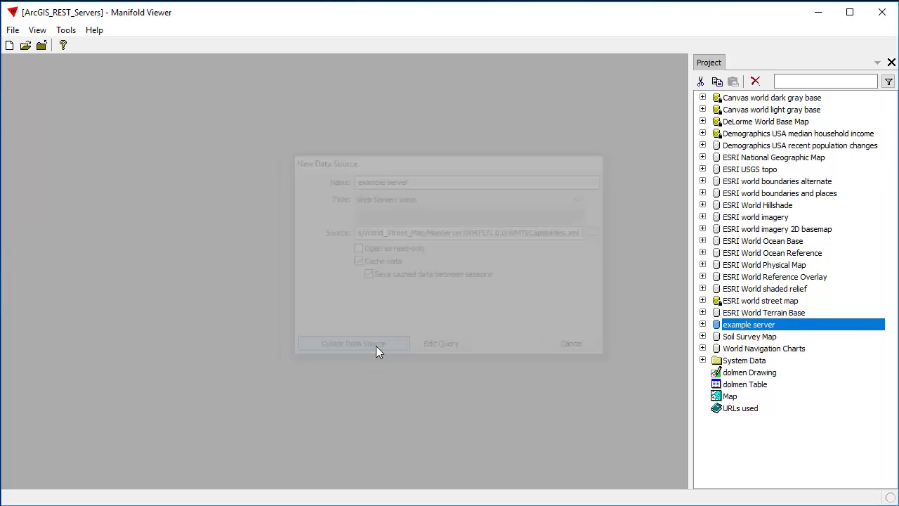
# Step: Expand example server down to its World_Street_Map > GoogleMapsCompatible folder
pyautogui.moveTo(737, 330)
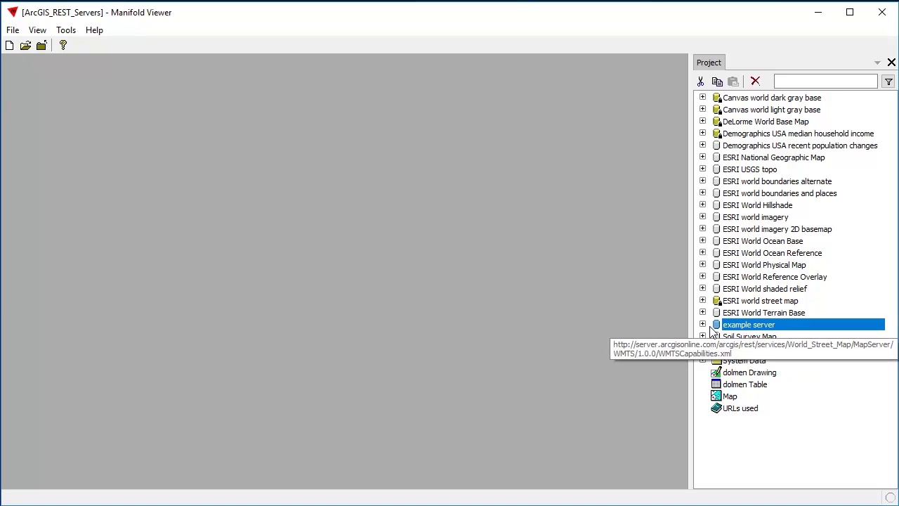
pyautogui.click(703, 324)
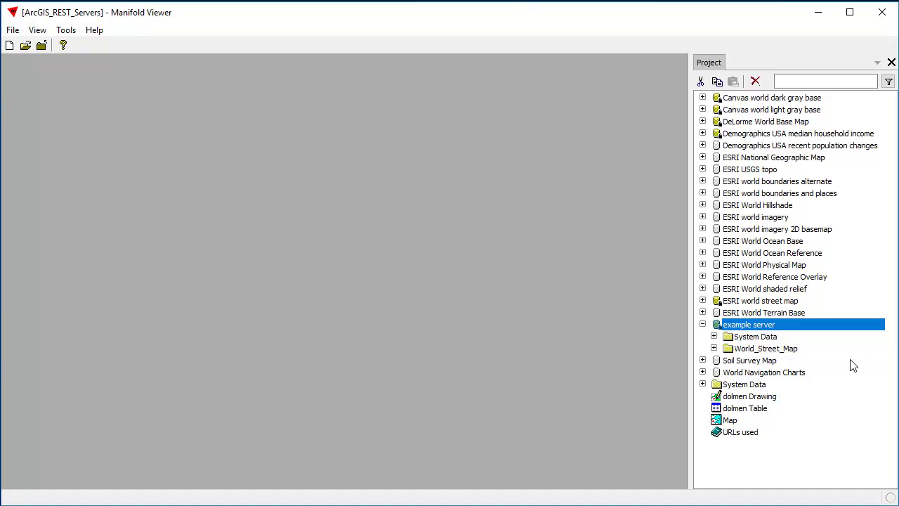
pyautogui.click(714, 336)
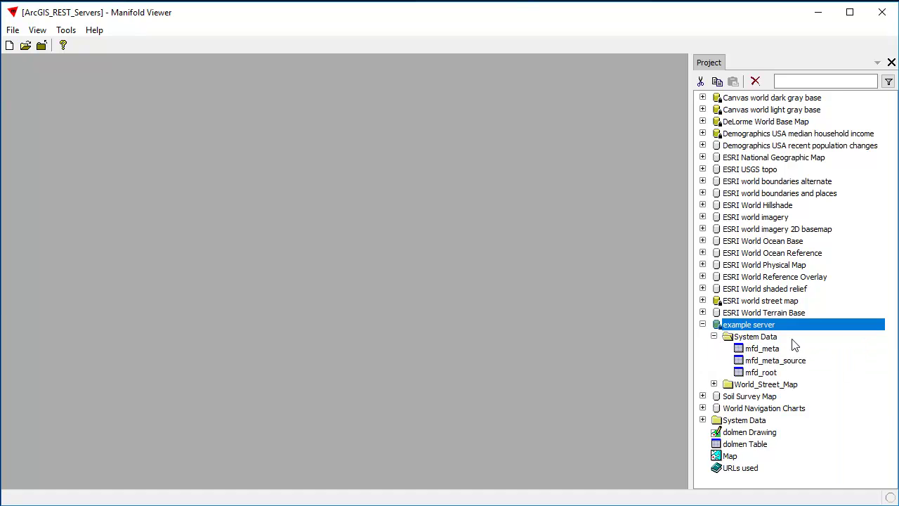
pyautogui.click(714, 337)
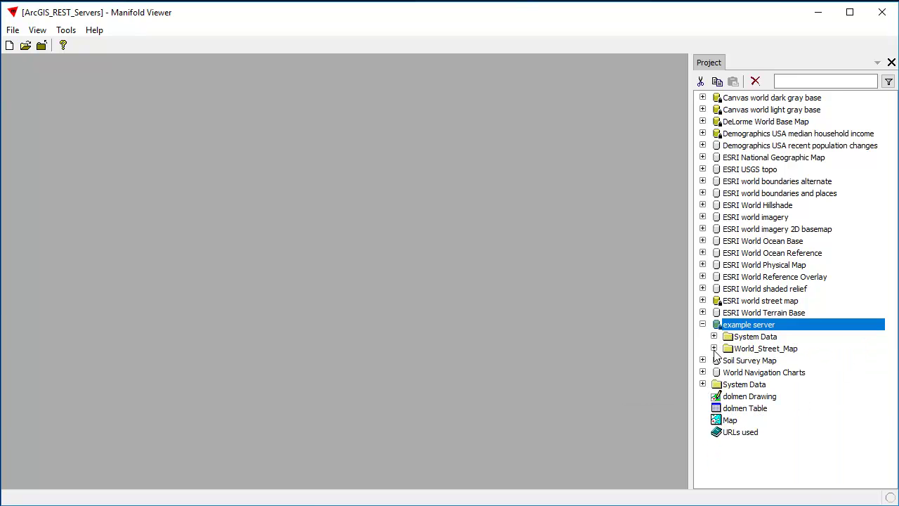
pyautogui.click(714, 348)
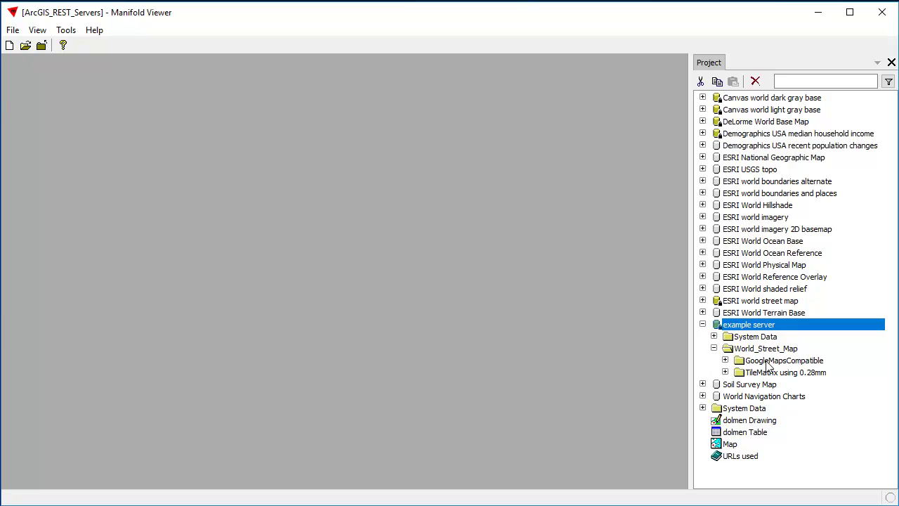
pyautogui.click(726, 361)
# Step: Preview the World_Street_Map image zoomed in, then reopen the dolmen sites Map
pyautogui.doubleClick(843, 397)
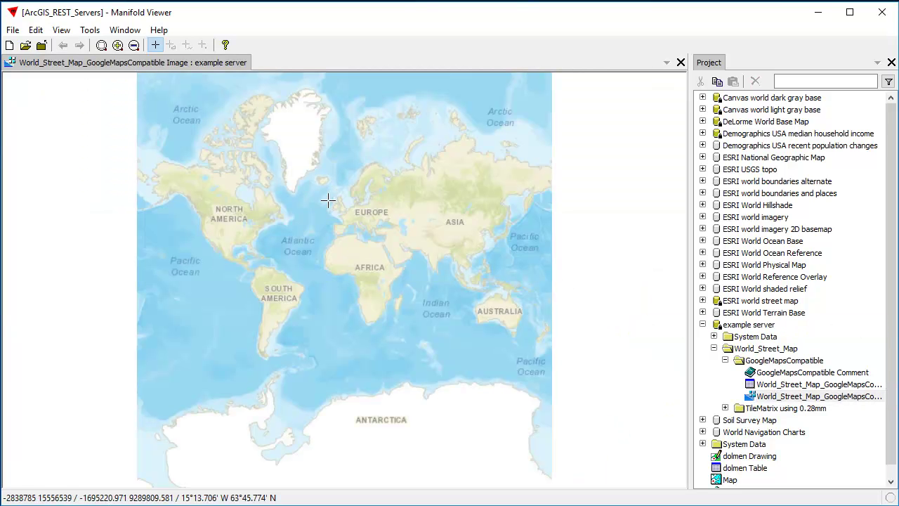
pyautogui.scroll(3, 327, 200)
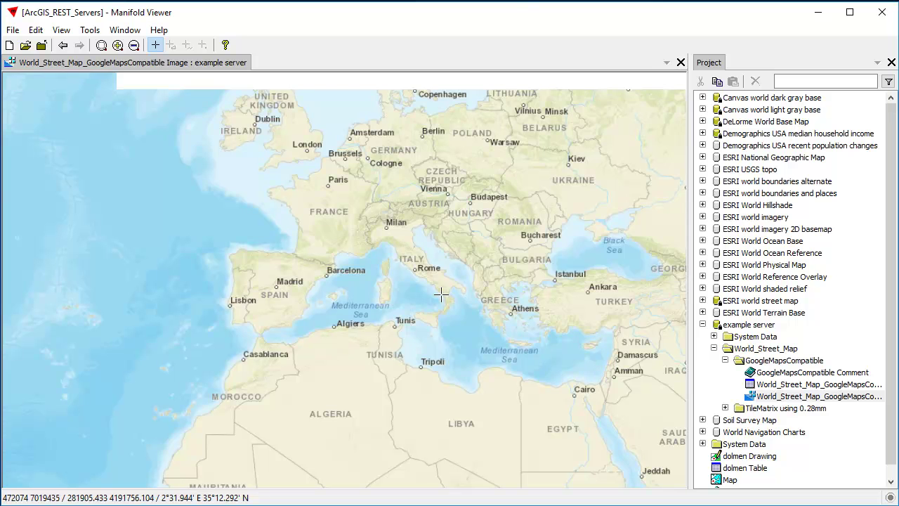
pyautogui.click(681, 63)
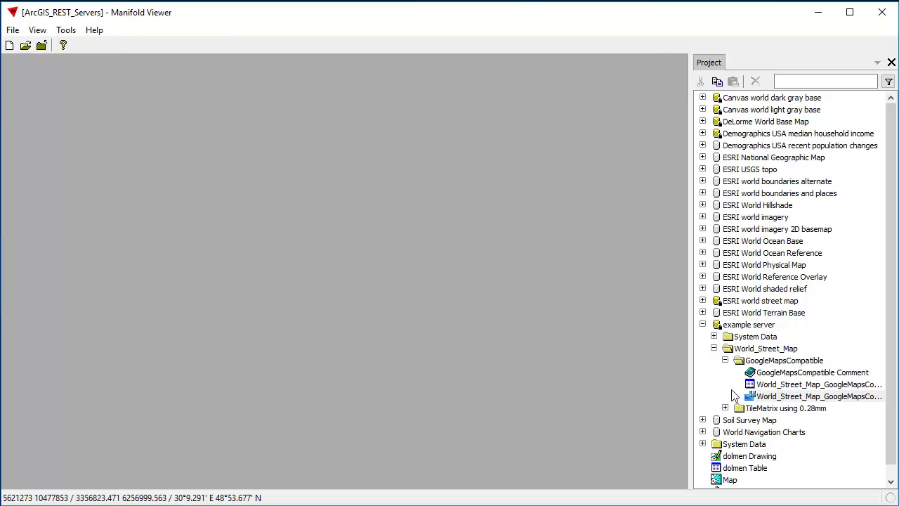
pyautogui.doubleClick(735, 481)
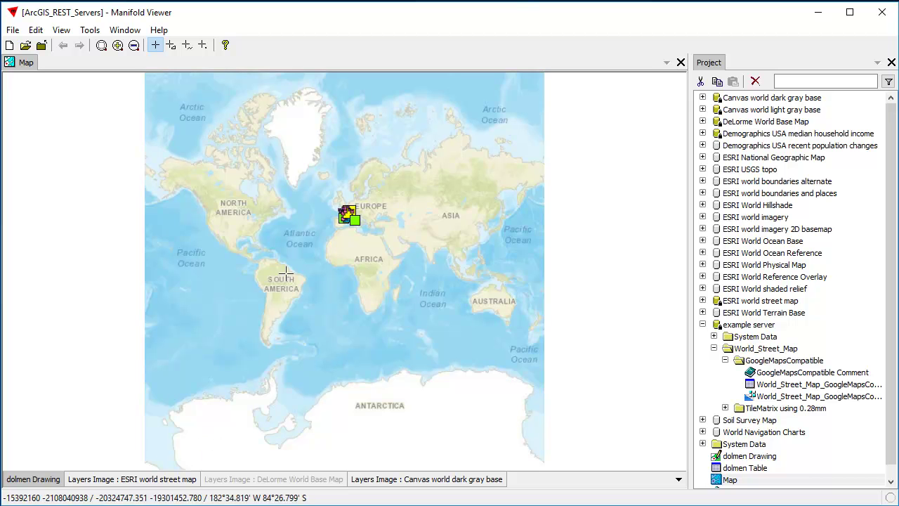
# Step: Add the World_Street_Map GoogleMapsCompatible image to the Map, hide that layer, and zoom to France
pyautogui.moveTo(314, 194); pyautogui.dragTo(389, 240)
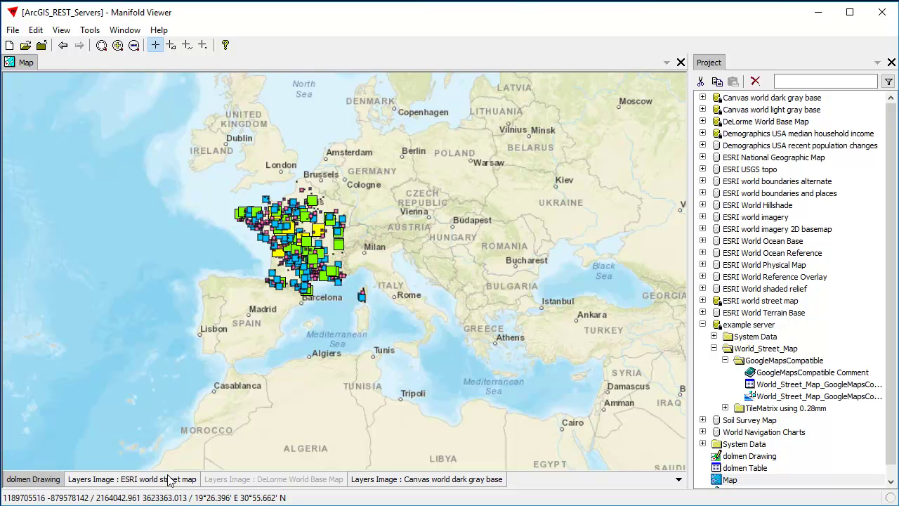
pyautogui.click(146, 480)
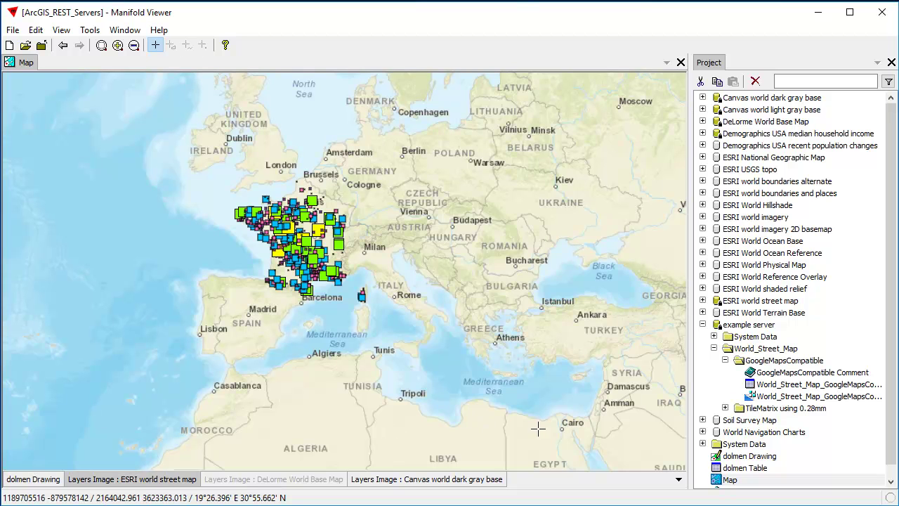
pyautogui.click(772, 384)
pyautogui.moveTo(421, 337); pyautogui.dragTo(419, 328)
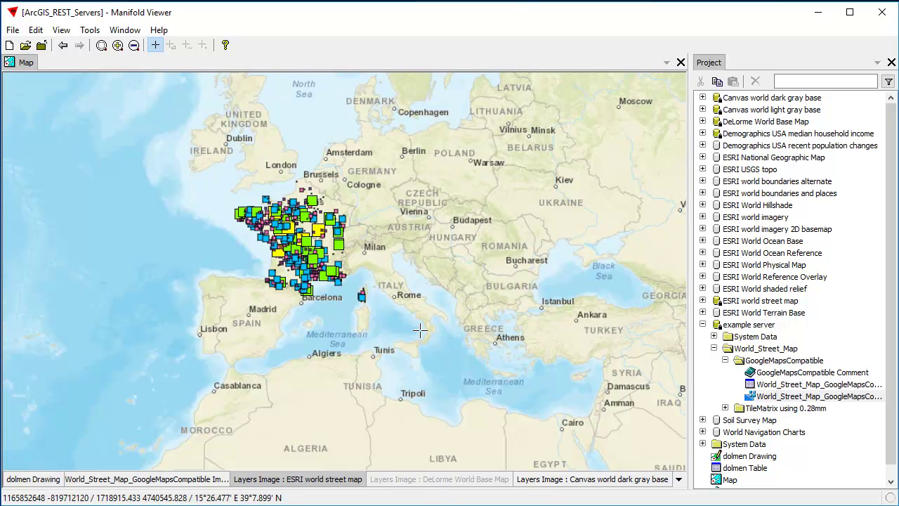
pyautogui.click(204, 480)
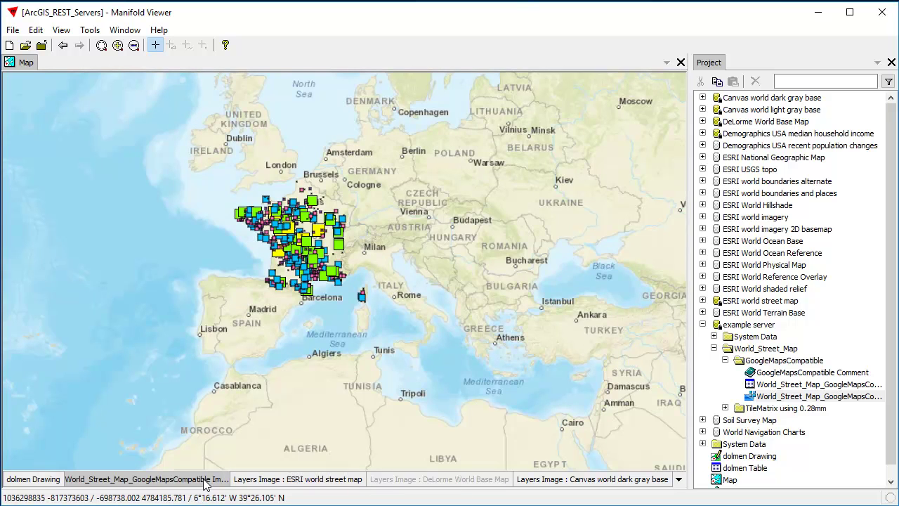
pyautogui.click(204, 479)
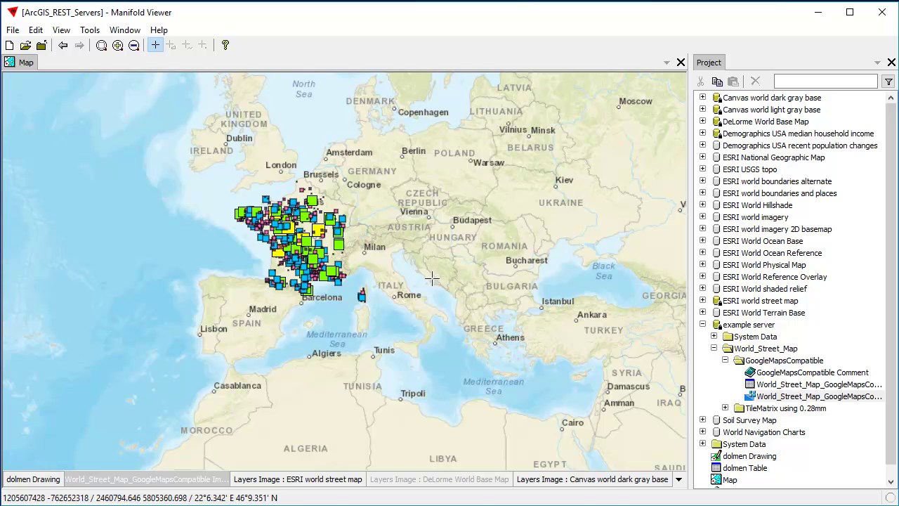
pyautogui.moveTo(237, 185); pyautogui.dragTo(361, 309)
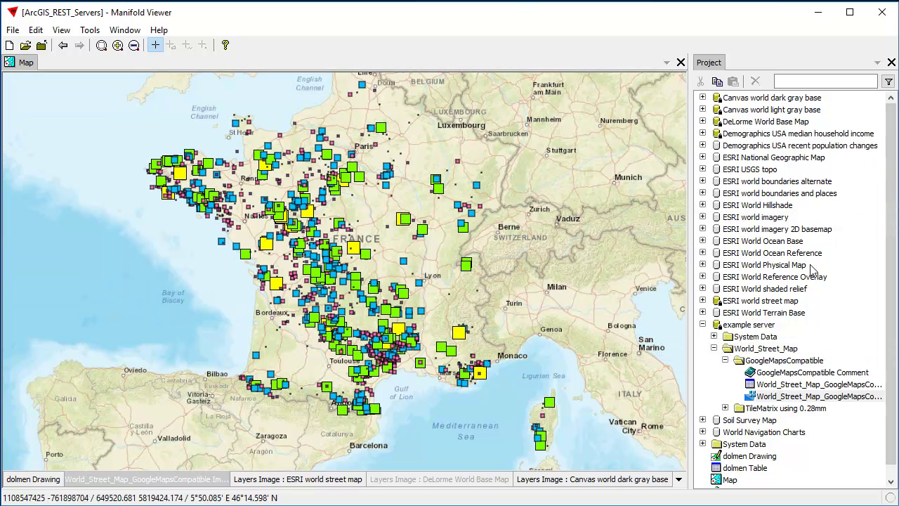
# Step: Add the ESRI World Hillshade and world imagery images as map layers, reordering so imagery shows
pyautogui.click(702, 205)
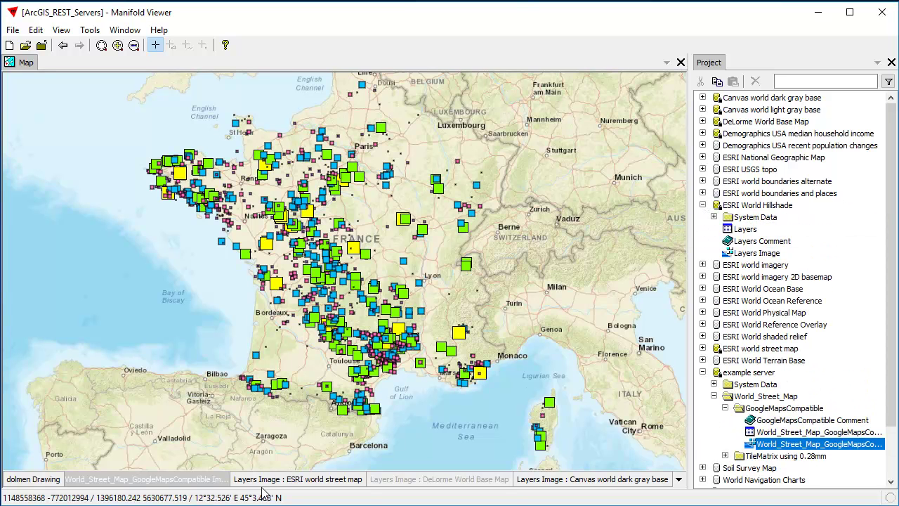
pyautogui.click(770, 255)
pyautogui.moveTo(236, 244); pyautogui.dragTo(233, 238)
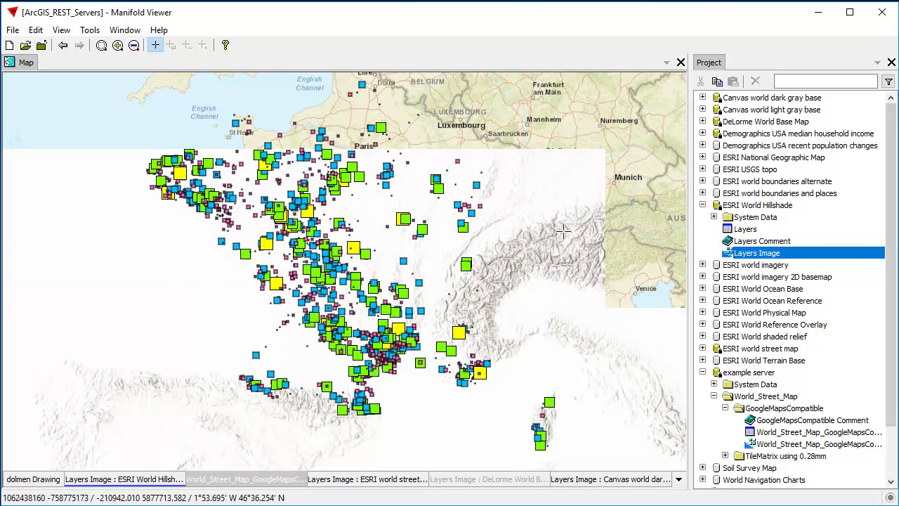
pyautogui.click(703, 206)
pyautogui.click(702, 217)
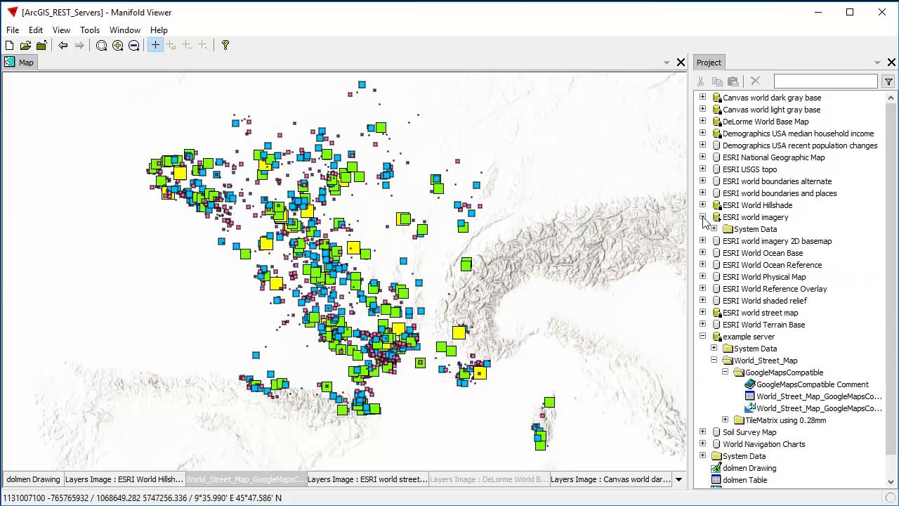
pyautogui.moveTo(761, 270); pyautogui.dragTo(445, 282)
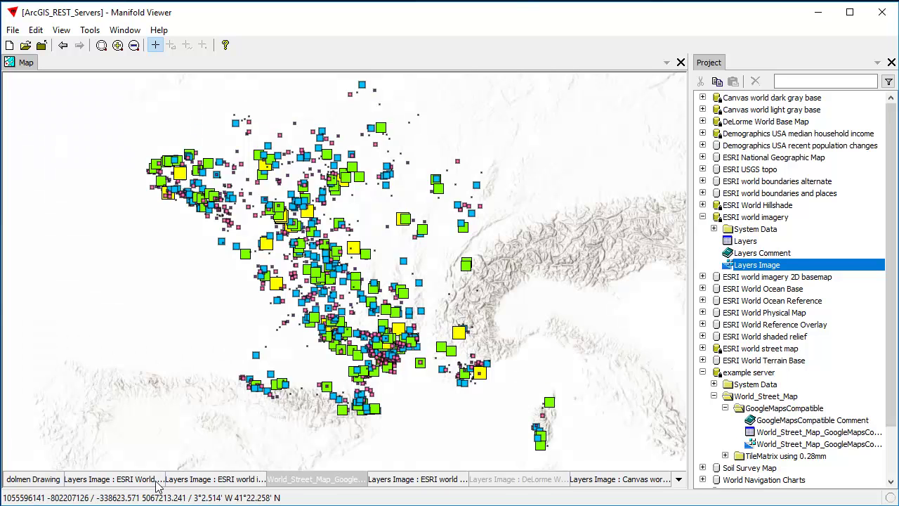
pyautogui.moveTo(161, 483); pyautogui.dragTo(227, 488)
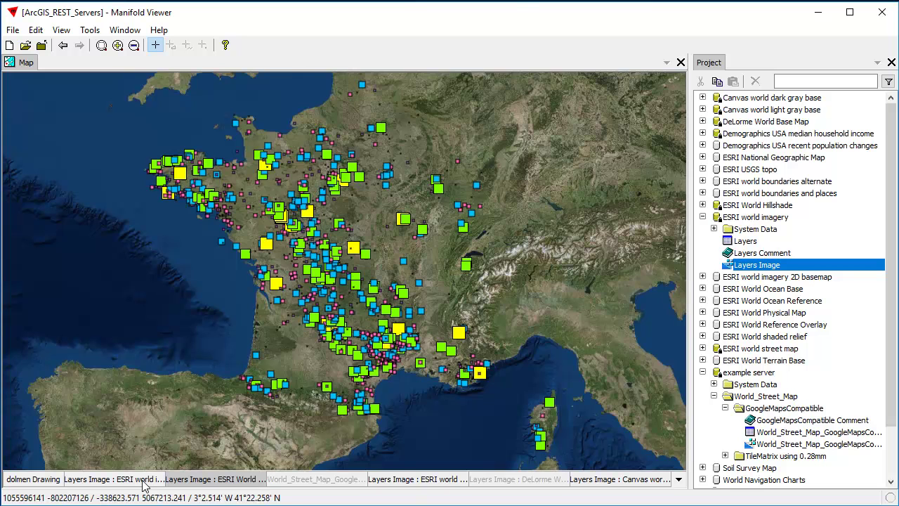
# Step: Delete the extra ESRI World and World_Street_Map layers from the map
pyautogui.rightClick(194, 482)
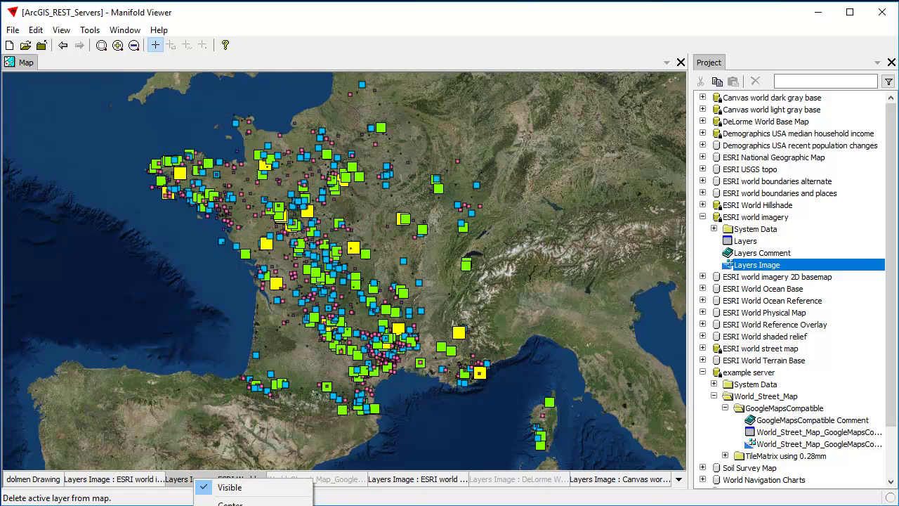
pyautogui.press('Return')
pyautogui.rightClick(222, 482)
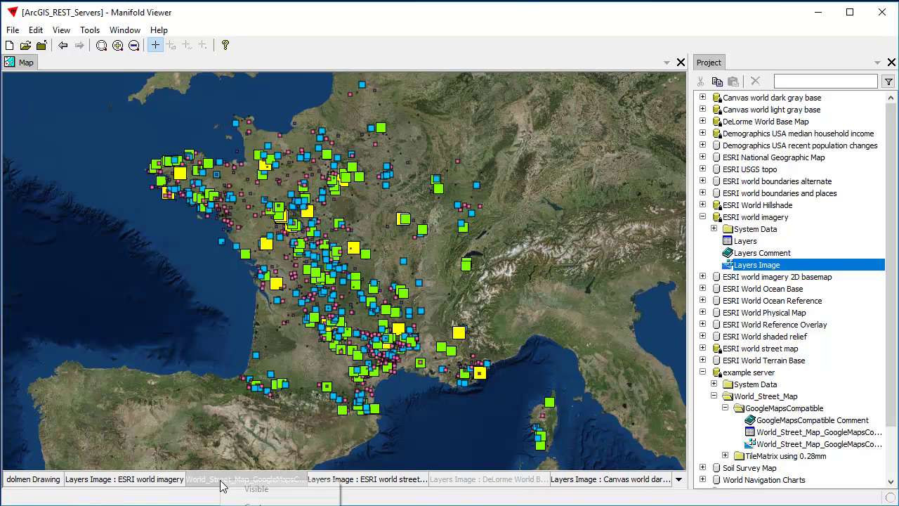
pyautogui.press('Up')
pyautogui.press('Return')
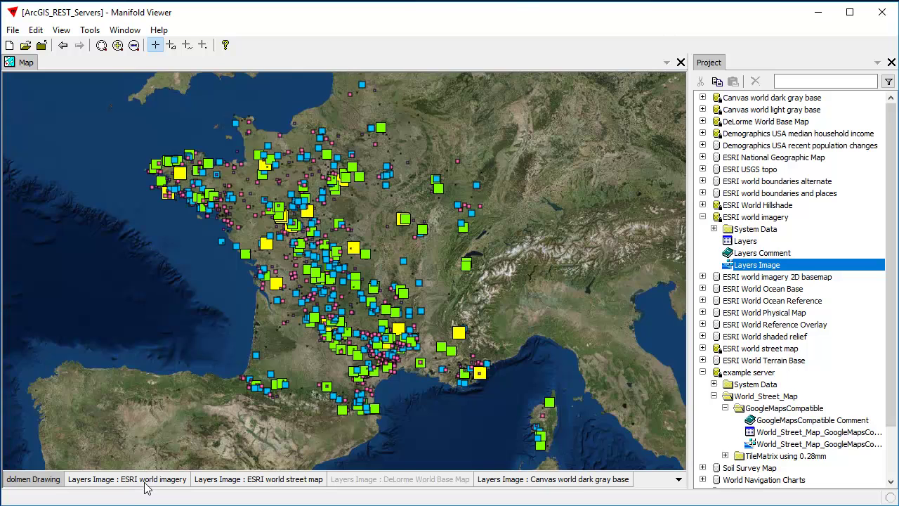
# Step: Zoom from France into close satellite imagery of the riverside town and castle near Saumur
pyautogui.scroll(3, 303, 242)
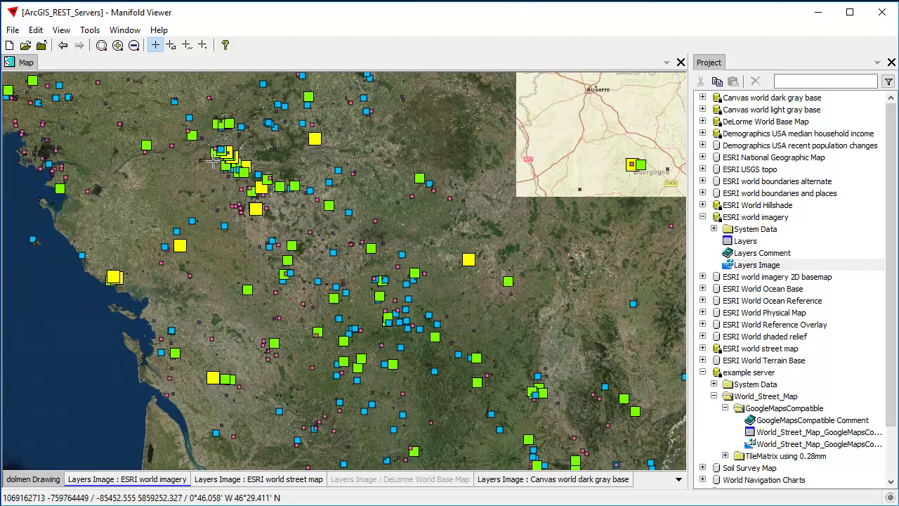
pyautogui.scroll(2, 337, 205)
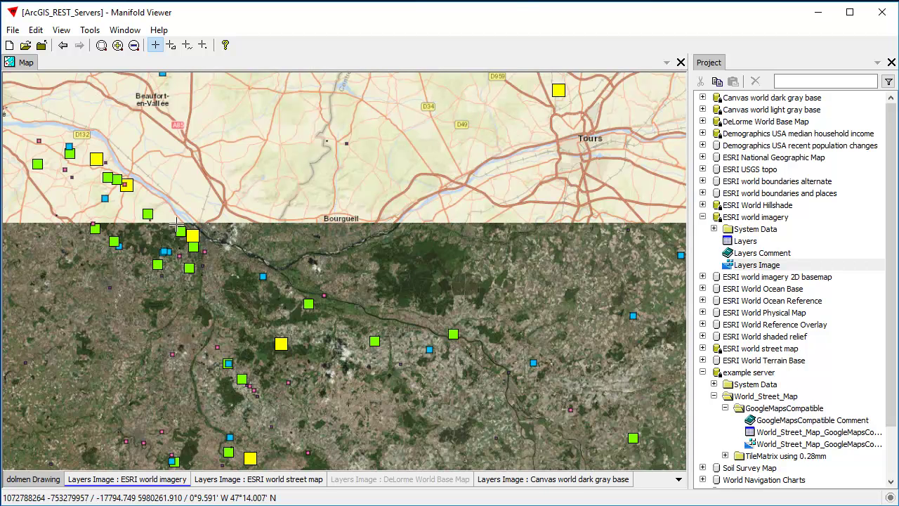
pyautogui.scroll(3, 207, 260)
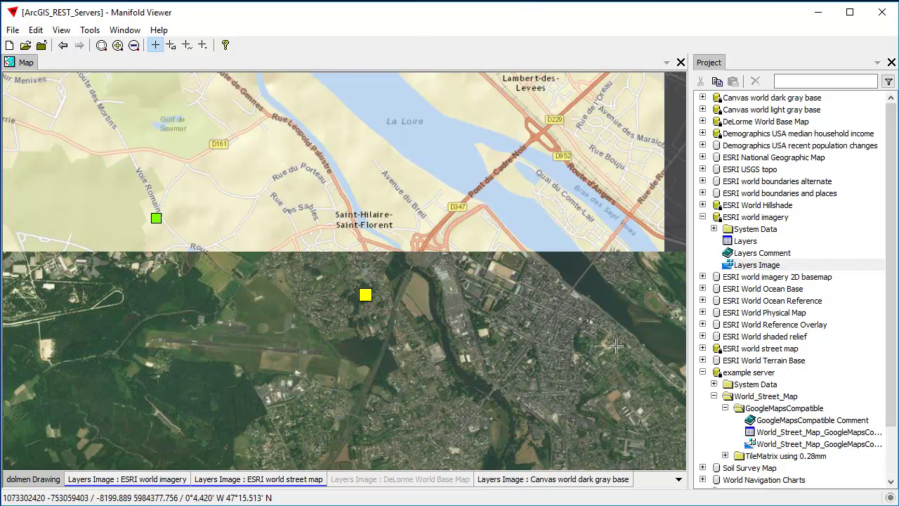
pyautogui.scroll(-1, 625, 356)
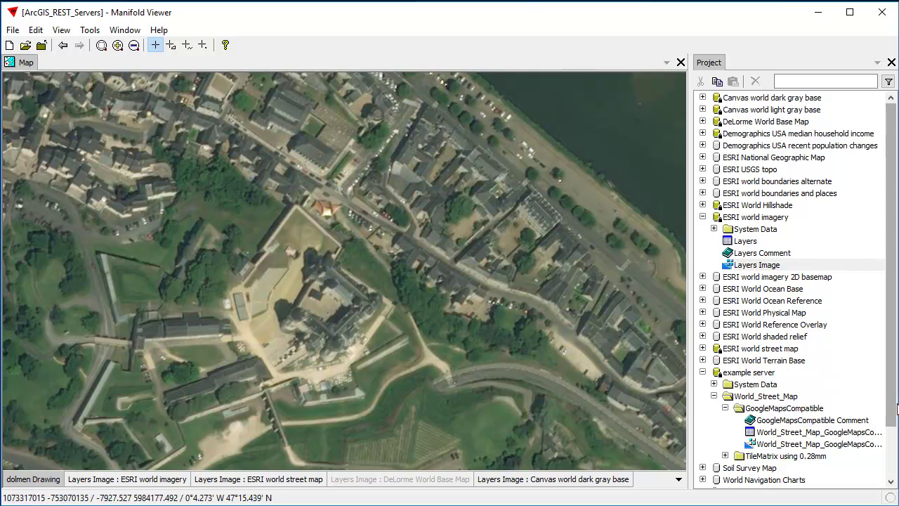
pyautogui.scroll(-2, 891, 407)
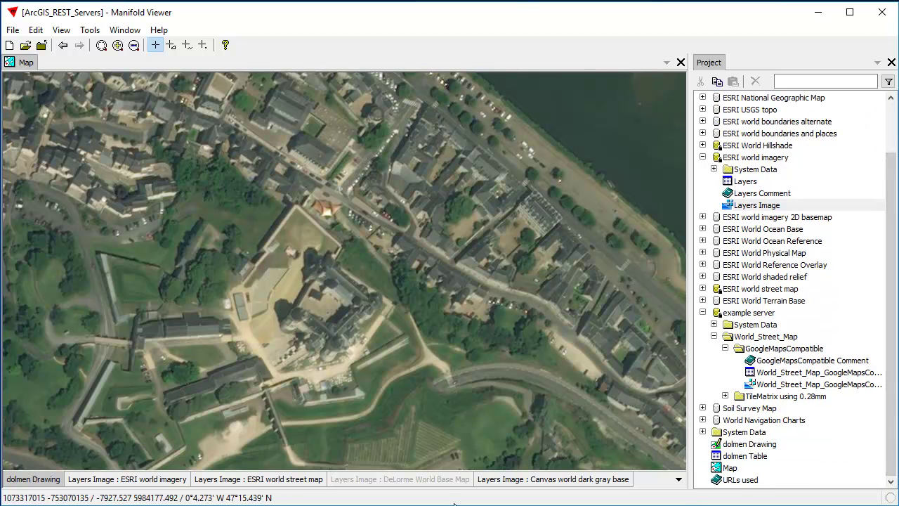
# Step: Hide the ESRI world imagery and world street map layers and zoom out
pyautogui.click(158, 481)
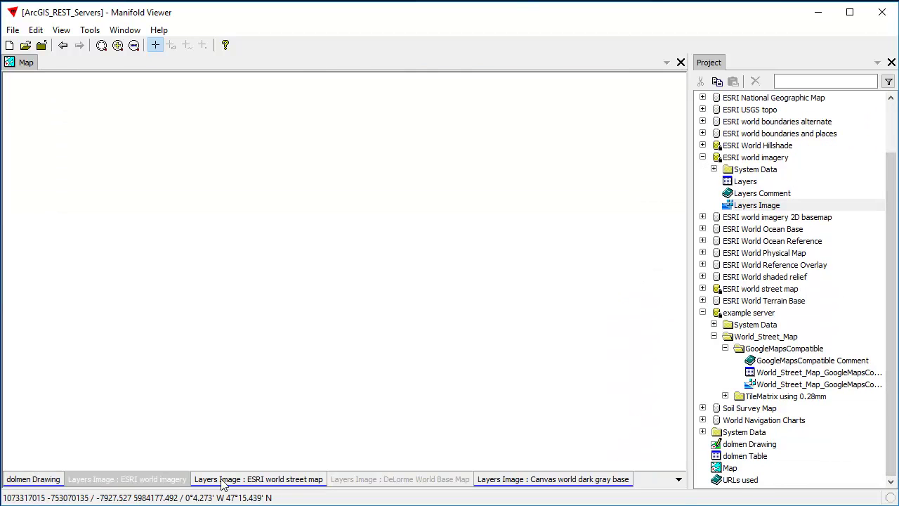
pyautogui.click(258, 479)
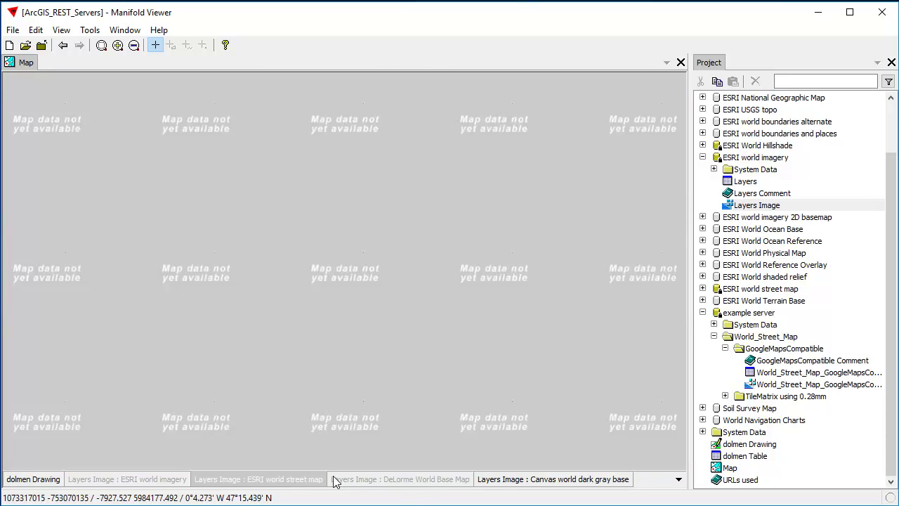
pyautogui.click(134, 46)
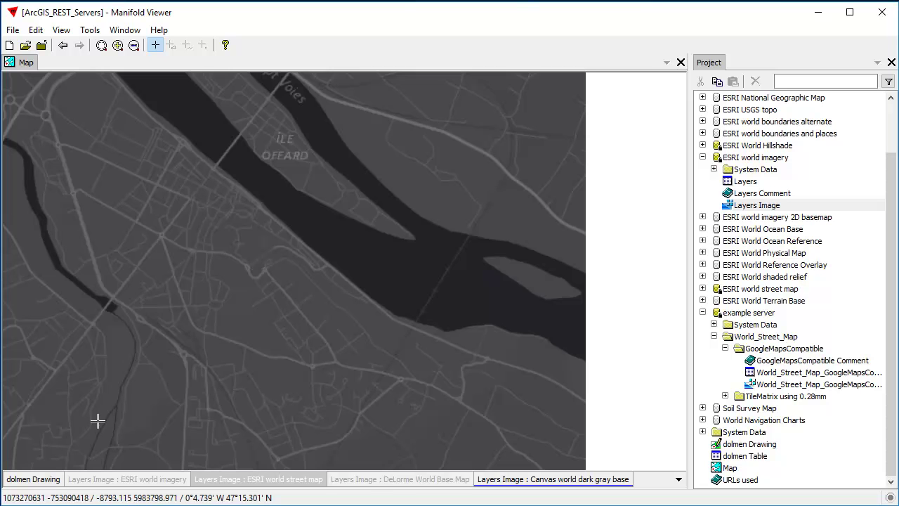
pyautogui.scroll(-2, 186, 253)
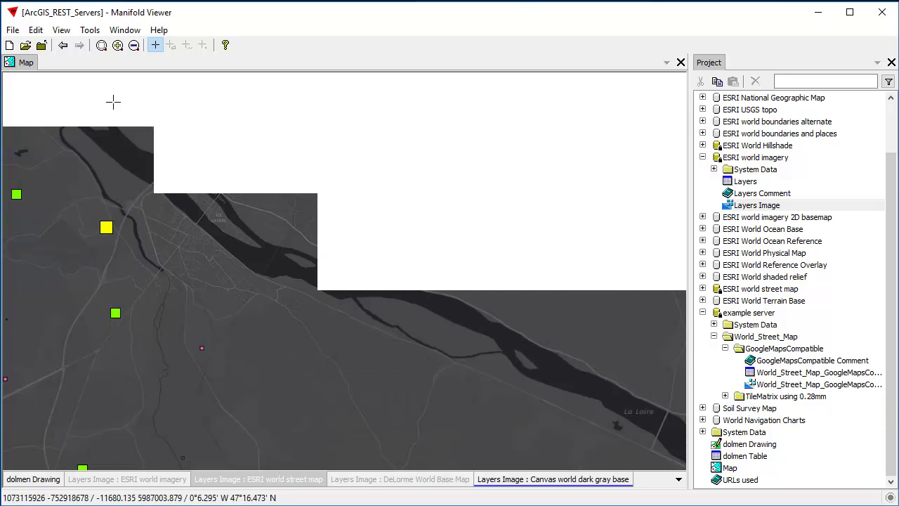
# Step: Pan and zoom to frame the dolmen sites across Pays de la Loire and Centre
pyautogui.moveTo(108, 175); pyautogui.dragTo(270, 247)
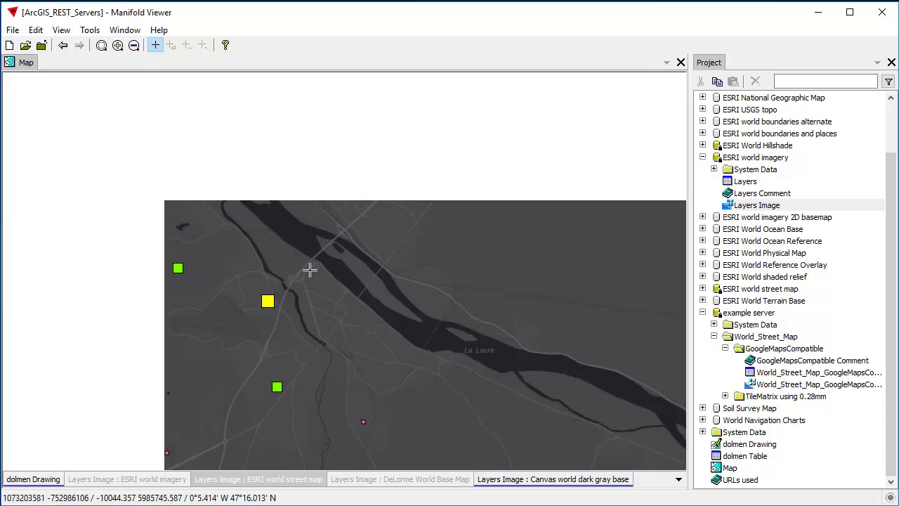
pyautogui.scroll(-2, 311, 267)
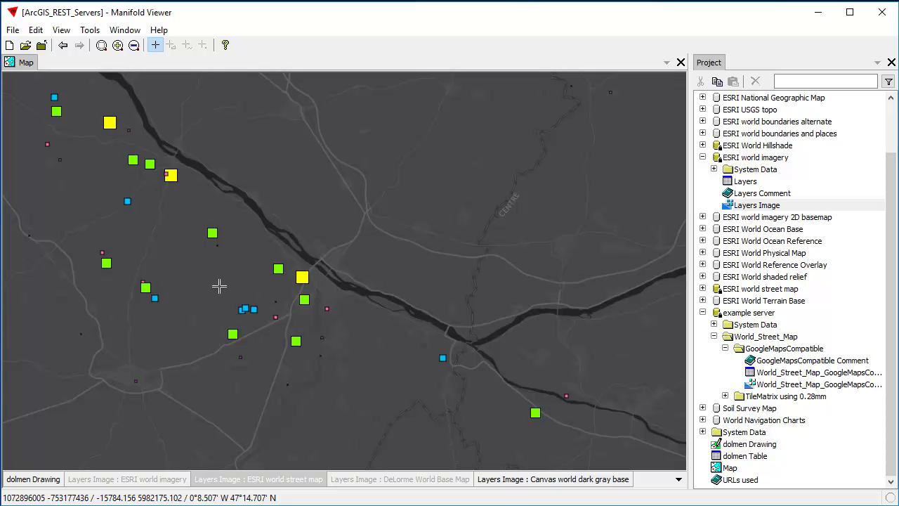
pyautogui.scroll(-2, 220, 286)
pyautogui.scroll(2, 264, 255)
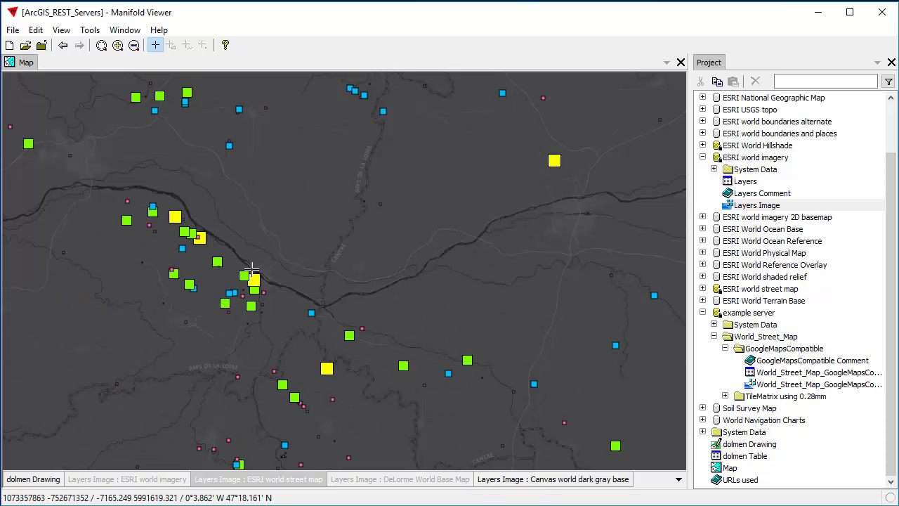
pyautogui.moveTo(94, 185); pyautogui.dragTo(206, 216)
pyautogui.scroll(-2, 375, 287)
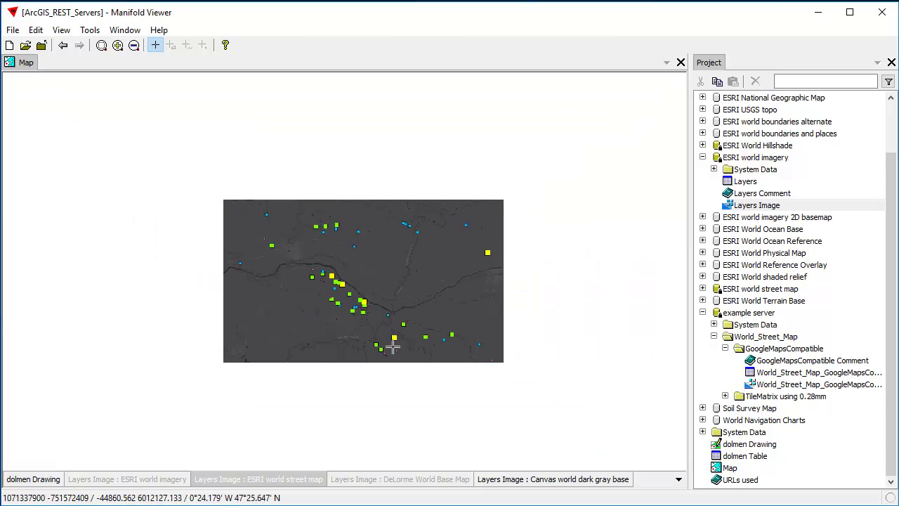
pyautogui.scroll(2, 420, 330)
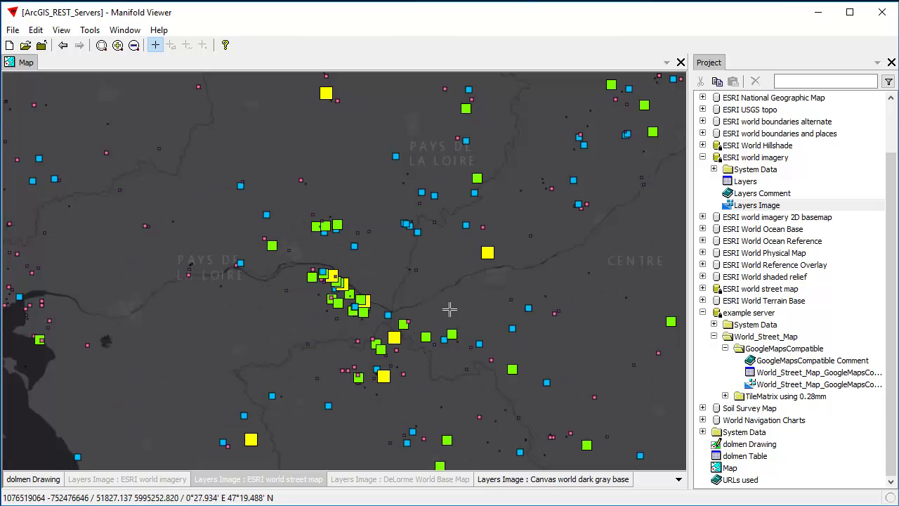
pyautogui.moveTo(480, 311); pyautogui.dragTo(446, 261)
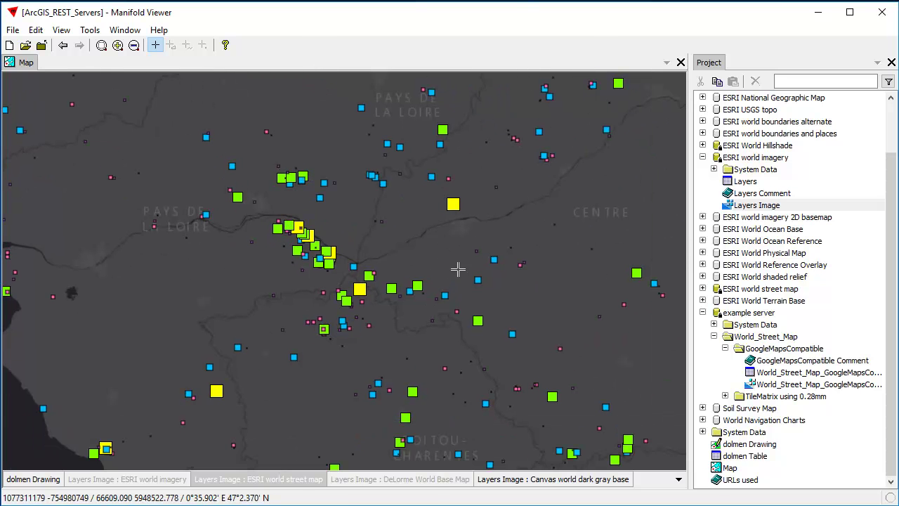
# Step: In the archaeology_France window, close the dolmen Drawing and open the menhir Drawing
pyautogui.hotkey('alt', 'Tab')
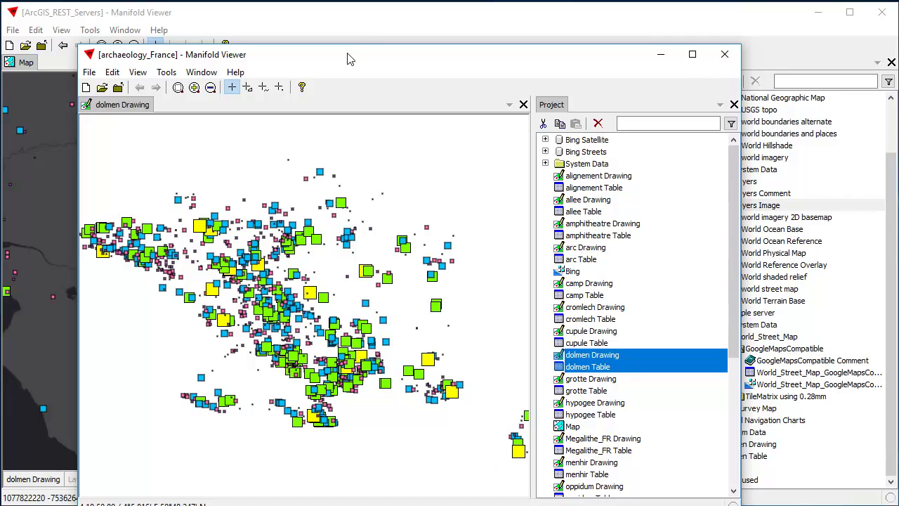
pyautogui.moveTo(351, 59); pyautogui.dragTo(423, 32)
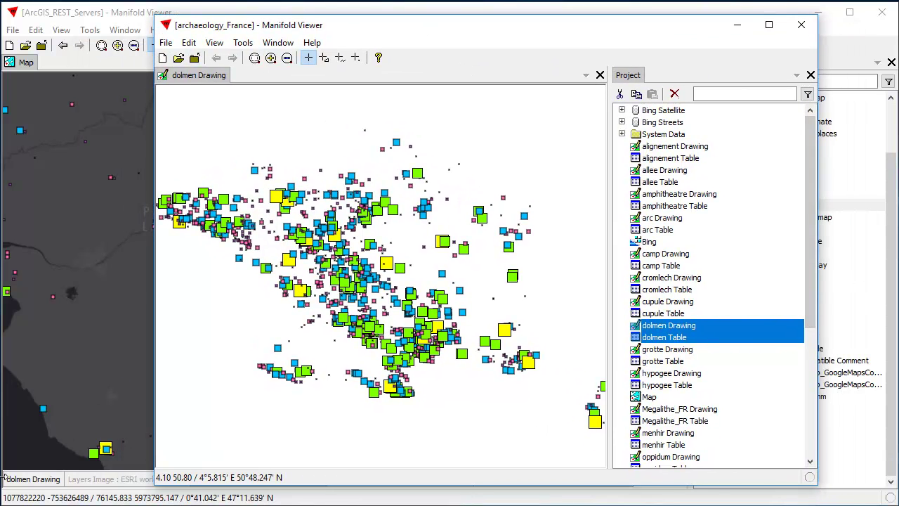
pyautogui.click(600, 74)
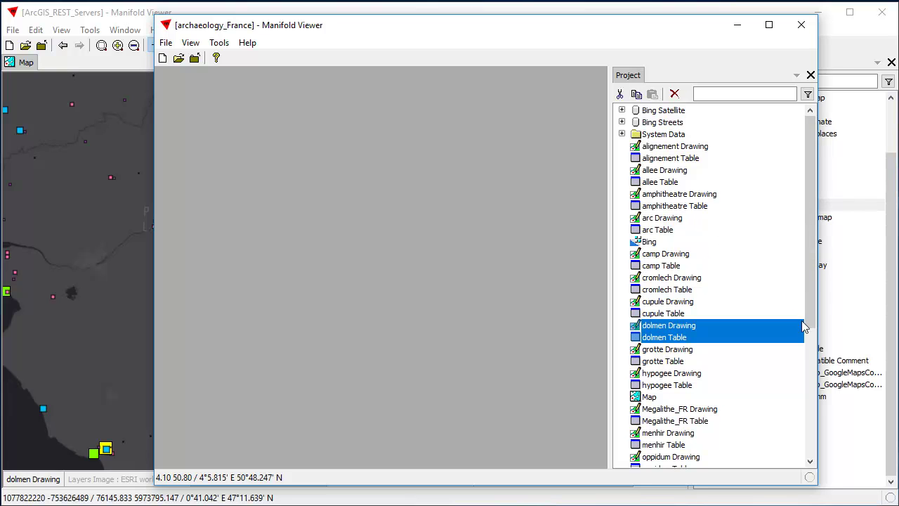
pyautogui.moveTo(808, 323); pyautogui.dragTo(814, 368)
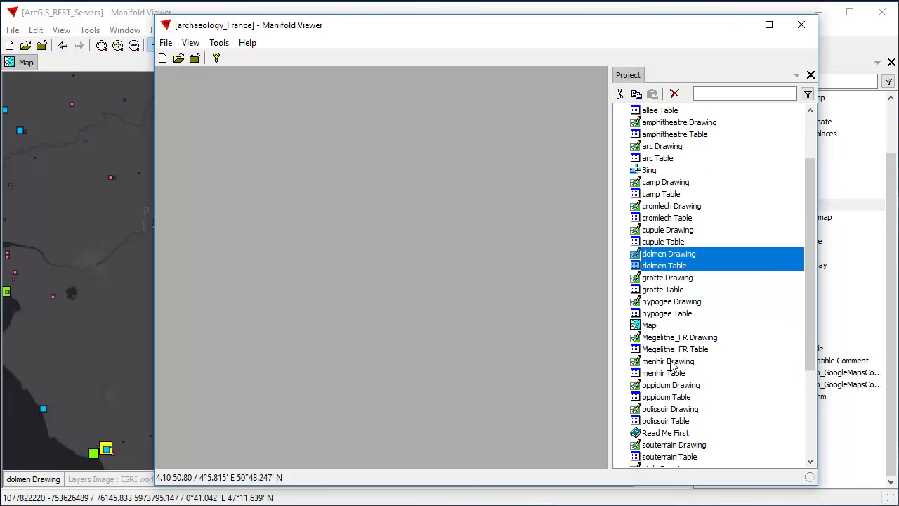
pyautogui.doubleClick(671, 363)
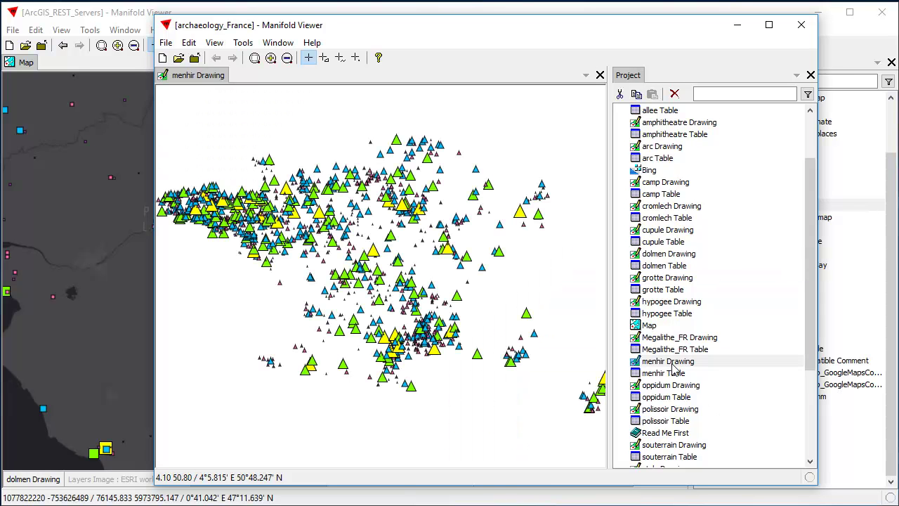
# Step: Copy the menhir Drawing and menhir Table, then return to the ArcGIS_REST_Servers project
pyautogui.click(672, 364)
pyautogui.keyDown('ctrl'); pyautogui.click(669, 373); pyautogui.keyUp('ctrl')
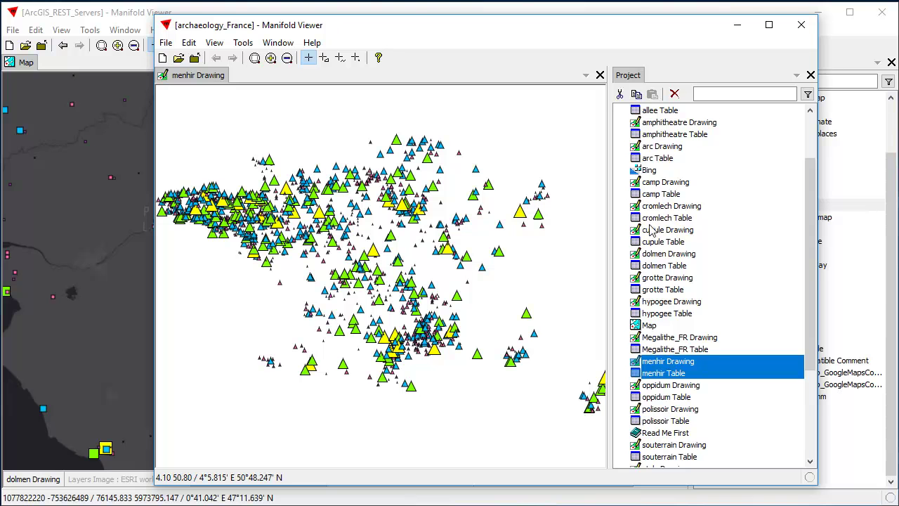
pyautogui.click(638, 94)
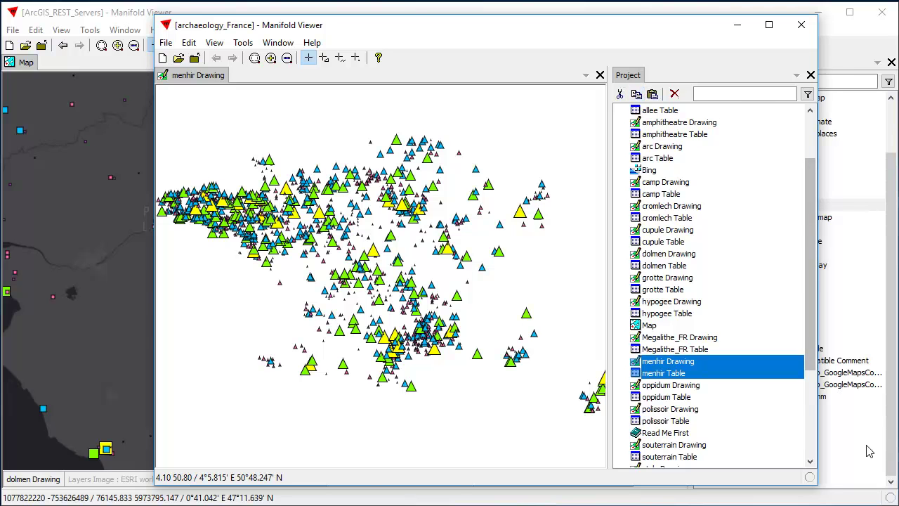
pyautogui.click(870, 450)
pyautogui.rightClick(868, 457)
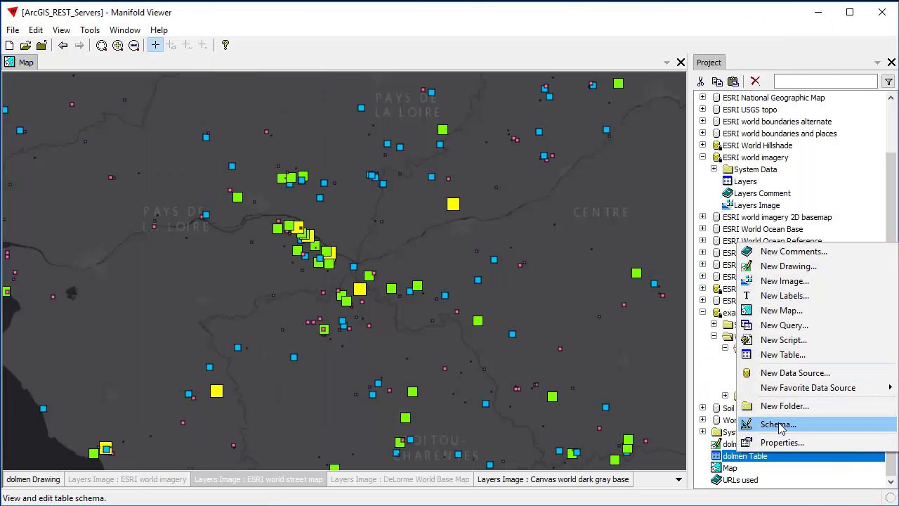
# Step: Paste the menhir Drawing and Table into the project and add menhir Drawing as a map layer
pyautogui.click(733, 82)
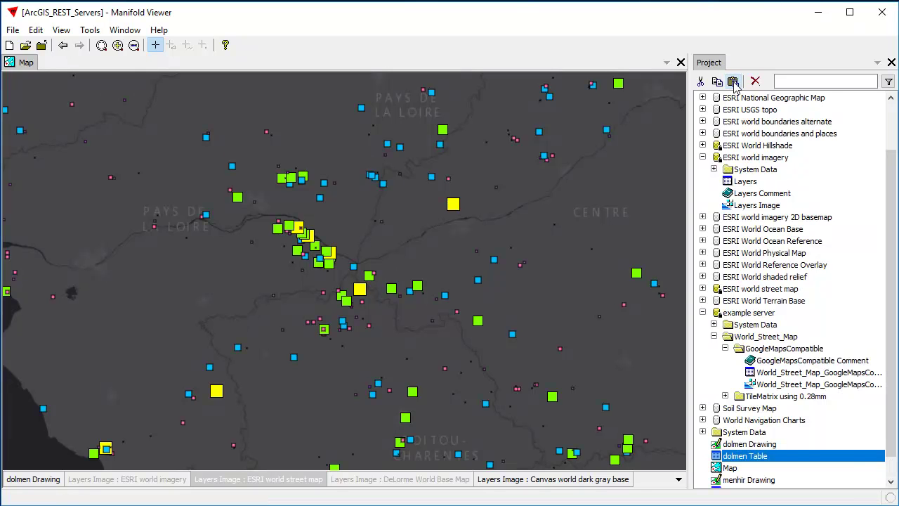
pyautogui.scroll(-1, 843, 460)
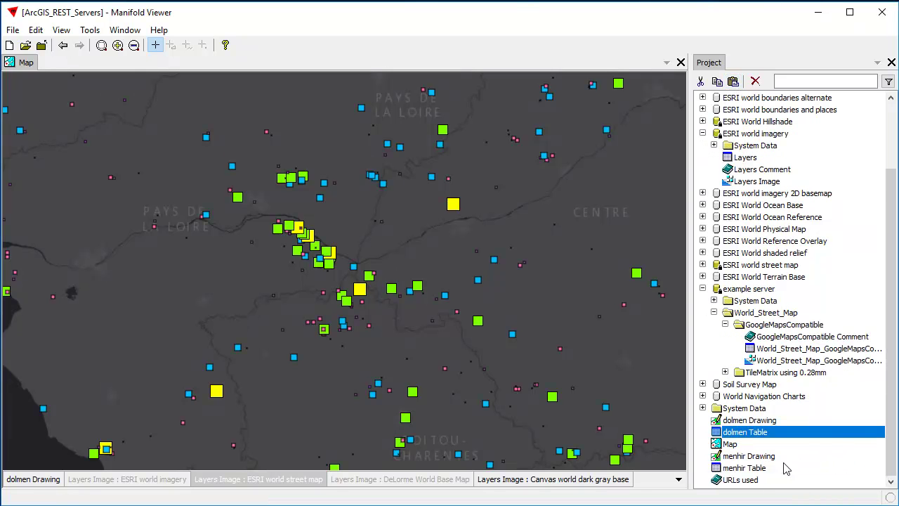
pyautogui.click(28, 479)
pyautogui.moveTo(748, 455); pyautogui.dragTo(362, 383)
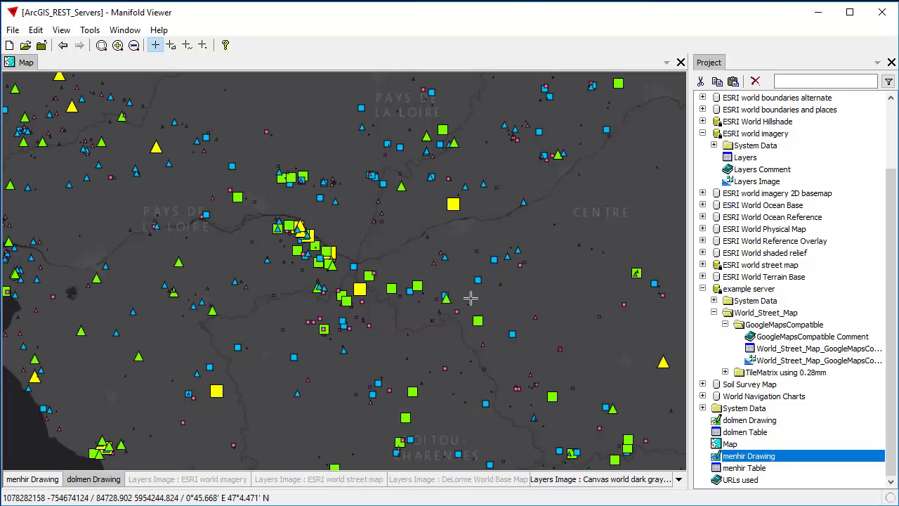